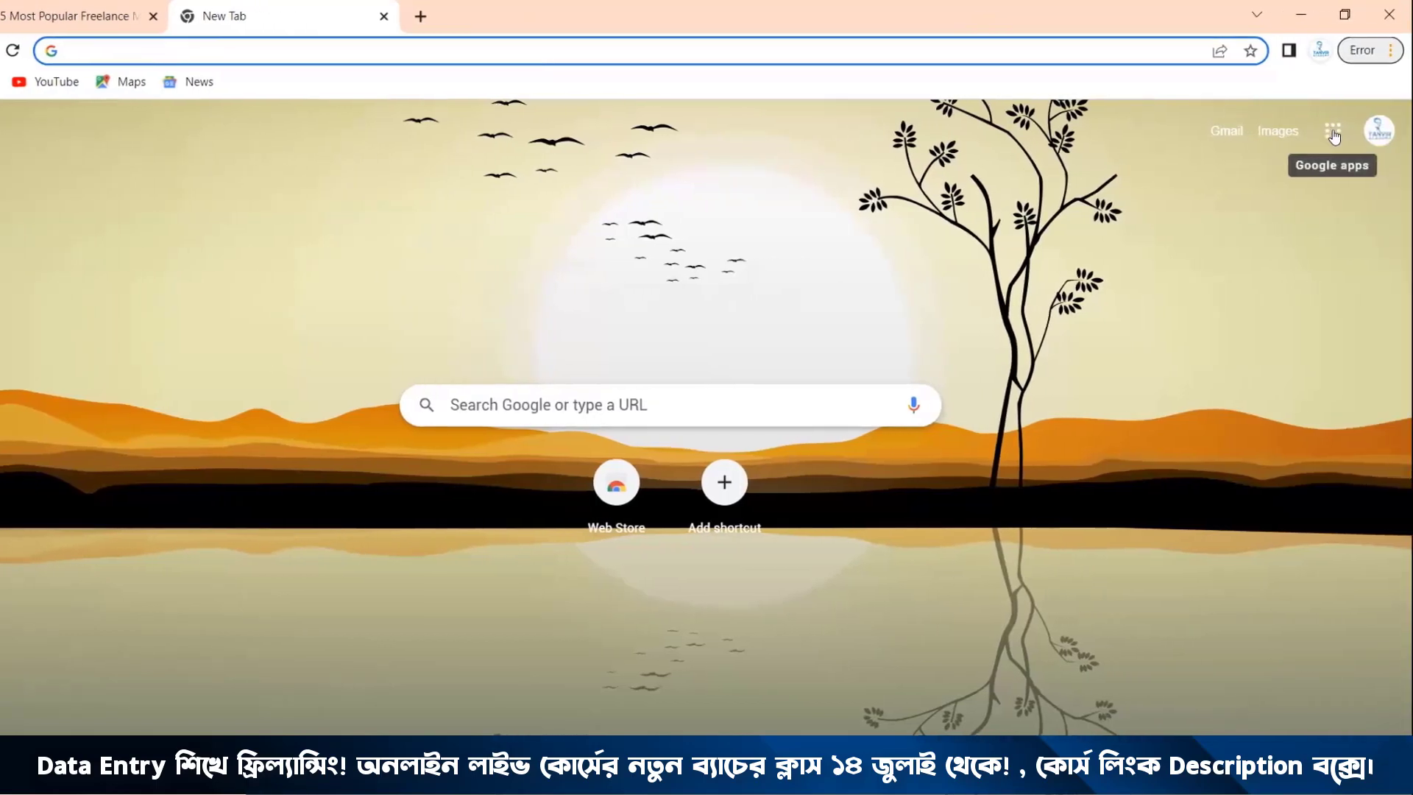
# Find Drive among the Google apps and open My Drive.
pyautogui.click(1334, 133)
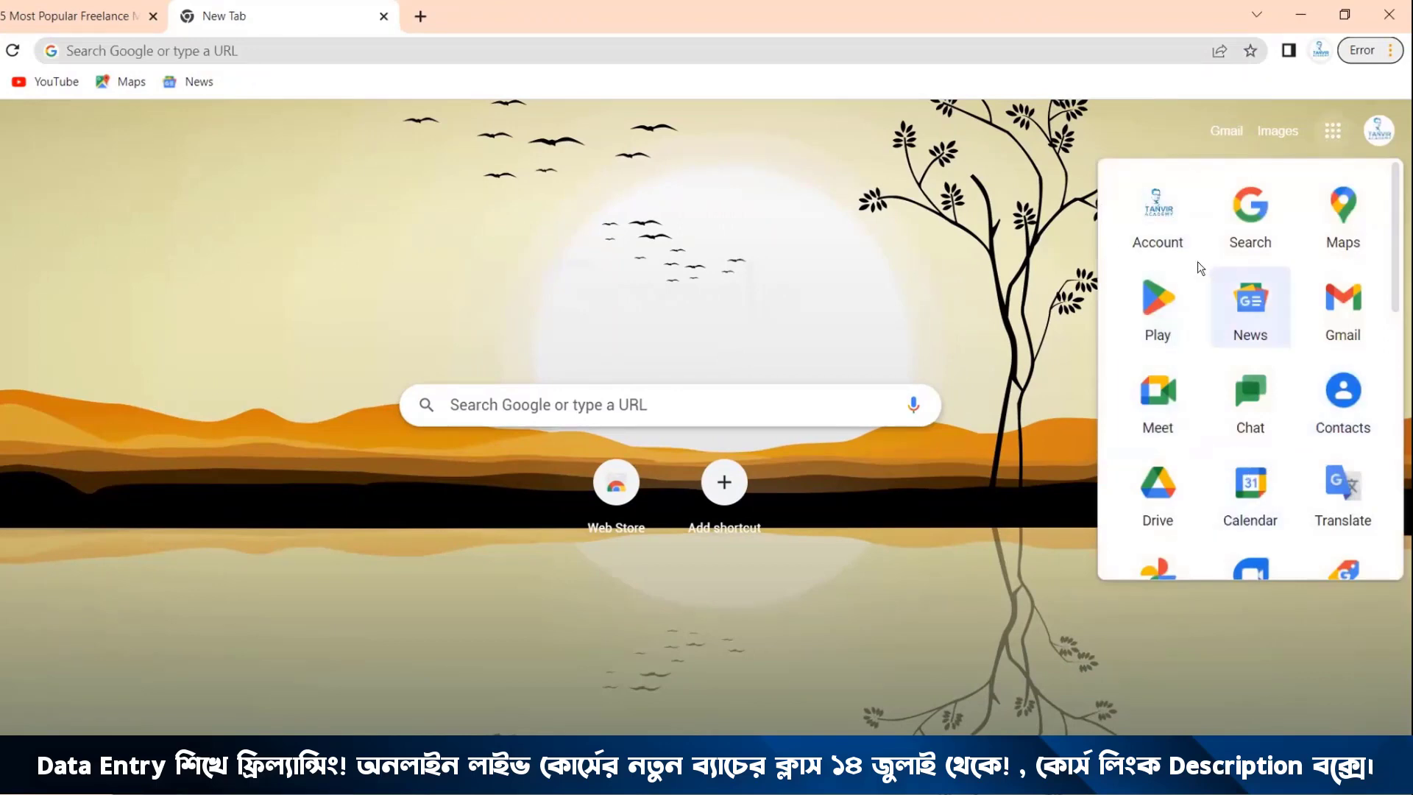
pyautogui.scroll(-2, 1242, 452)
pyautogui.scroll(-6, 1241, 450)
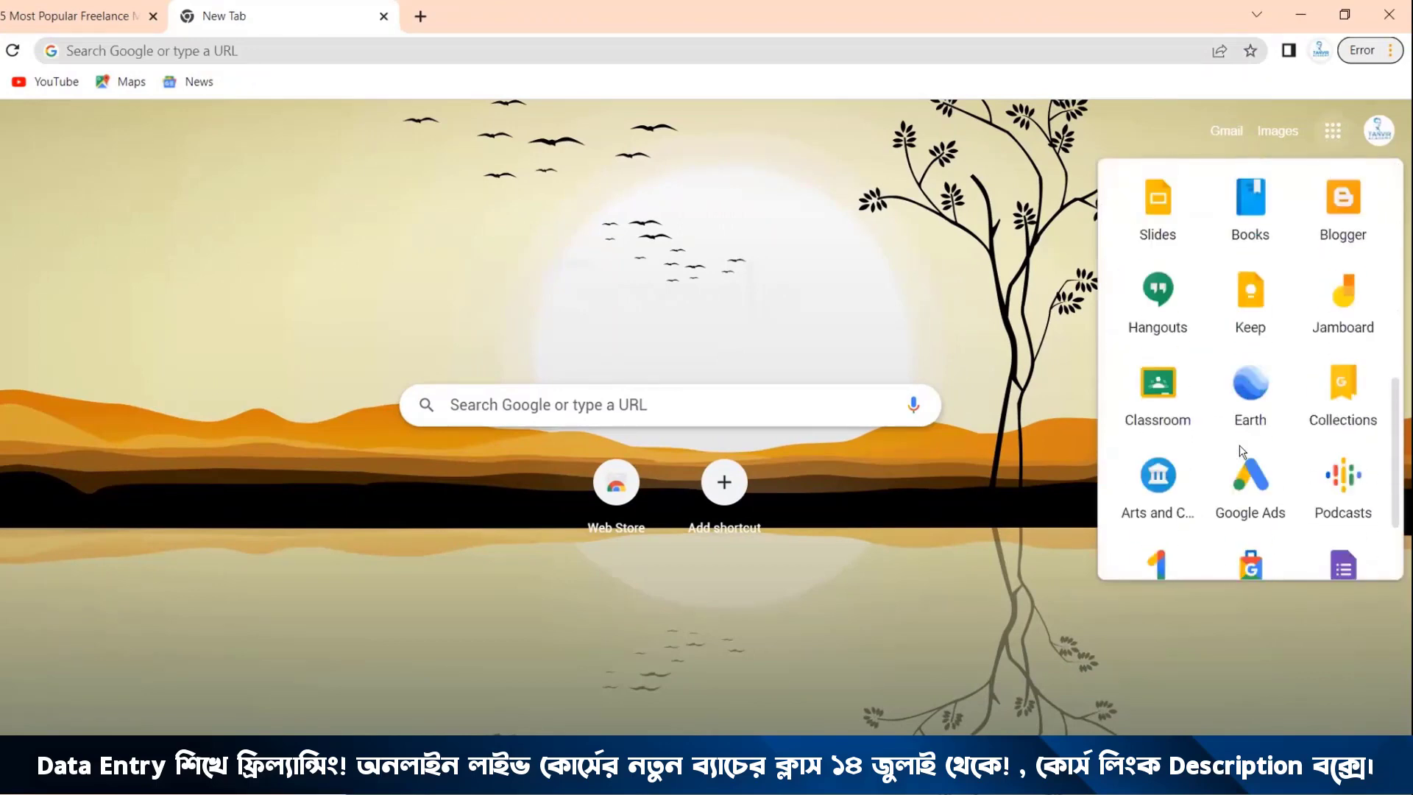
pyautogui.scroll(8, 1253, 440)
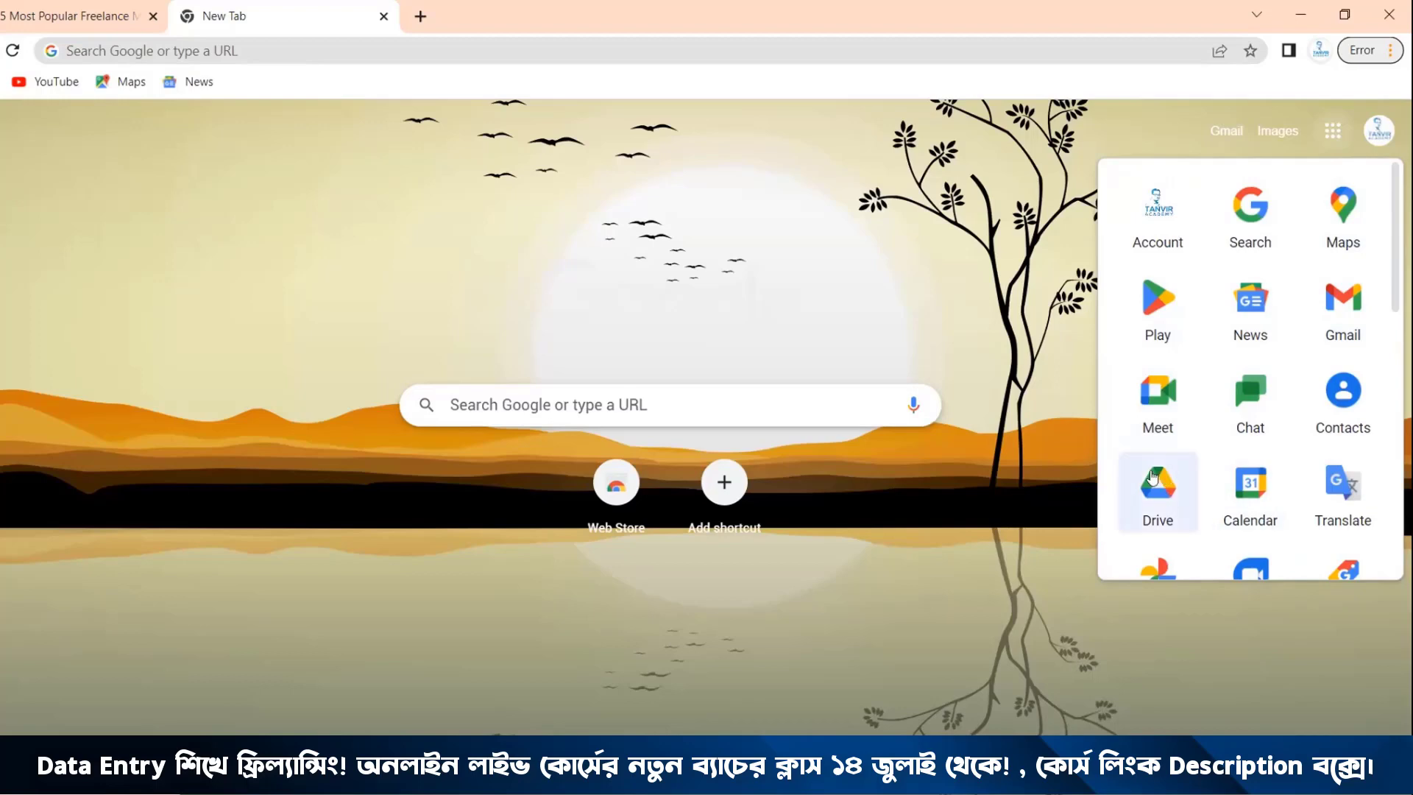
pyautogui.click(1156, 508)
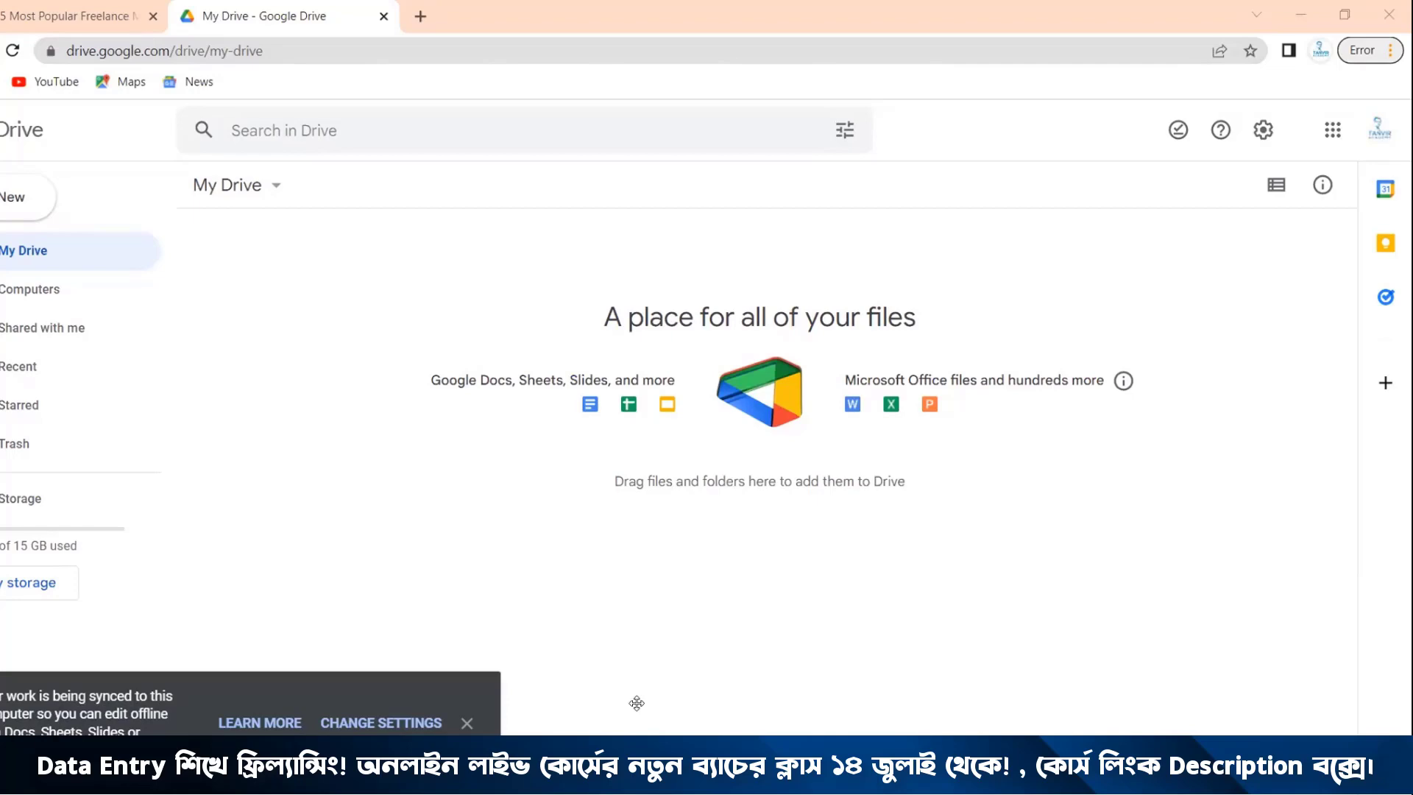
pyautogui.click(1299, 15)
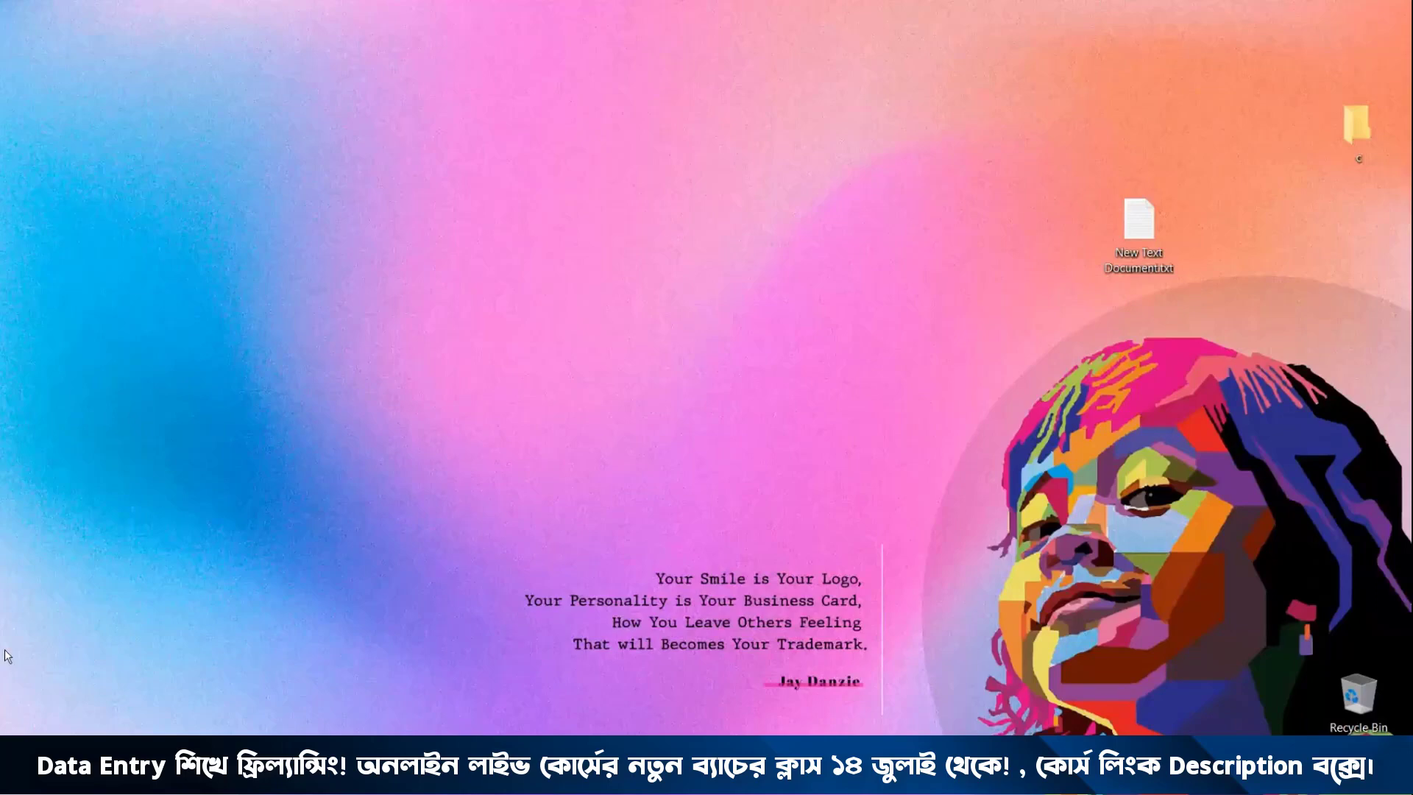
pyautogui.doubleClick(1140, 214)
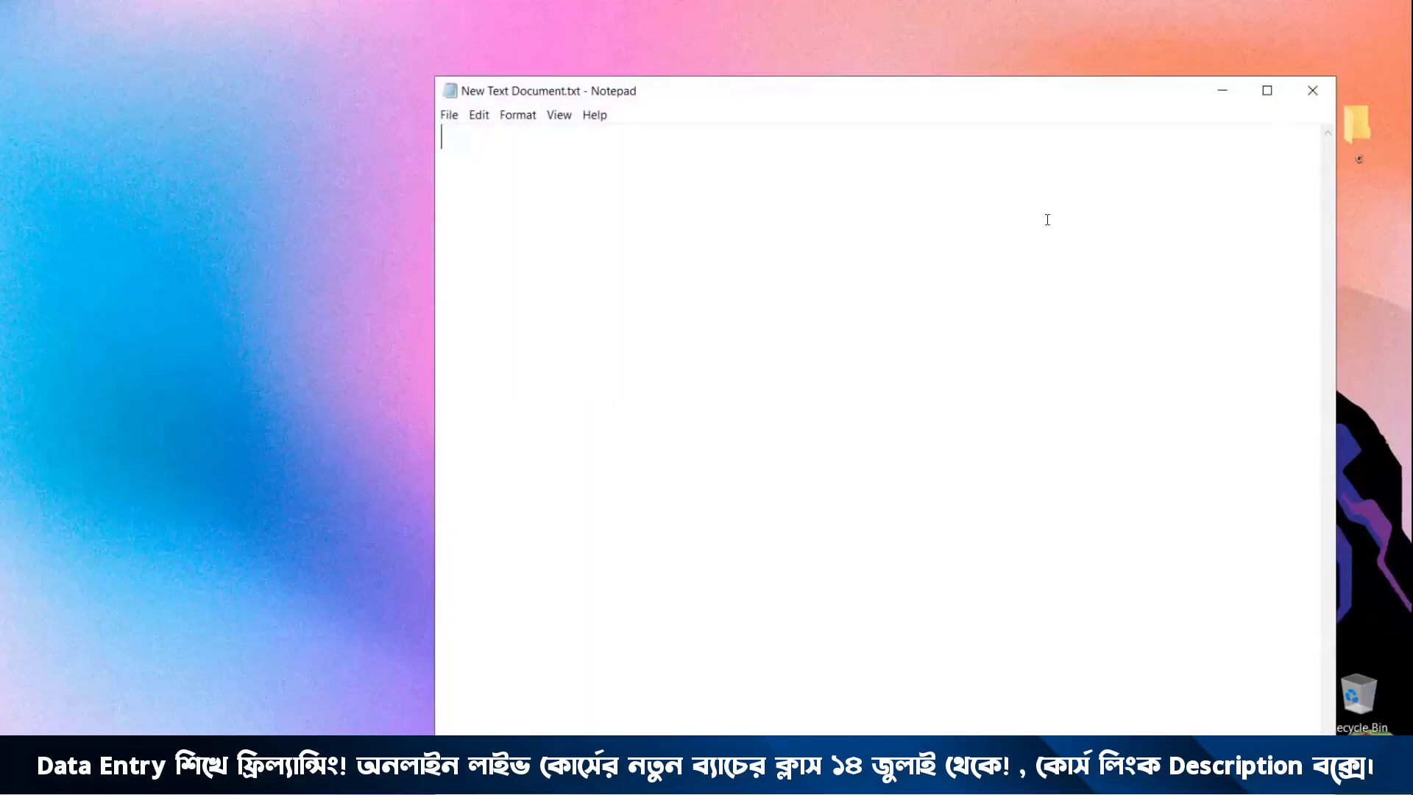
pyautogui.click(1301, 89)
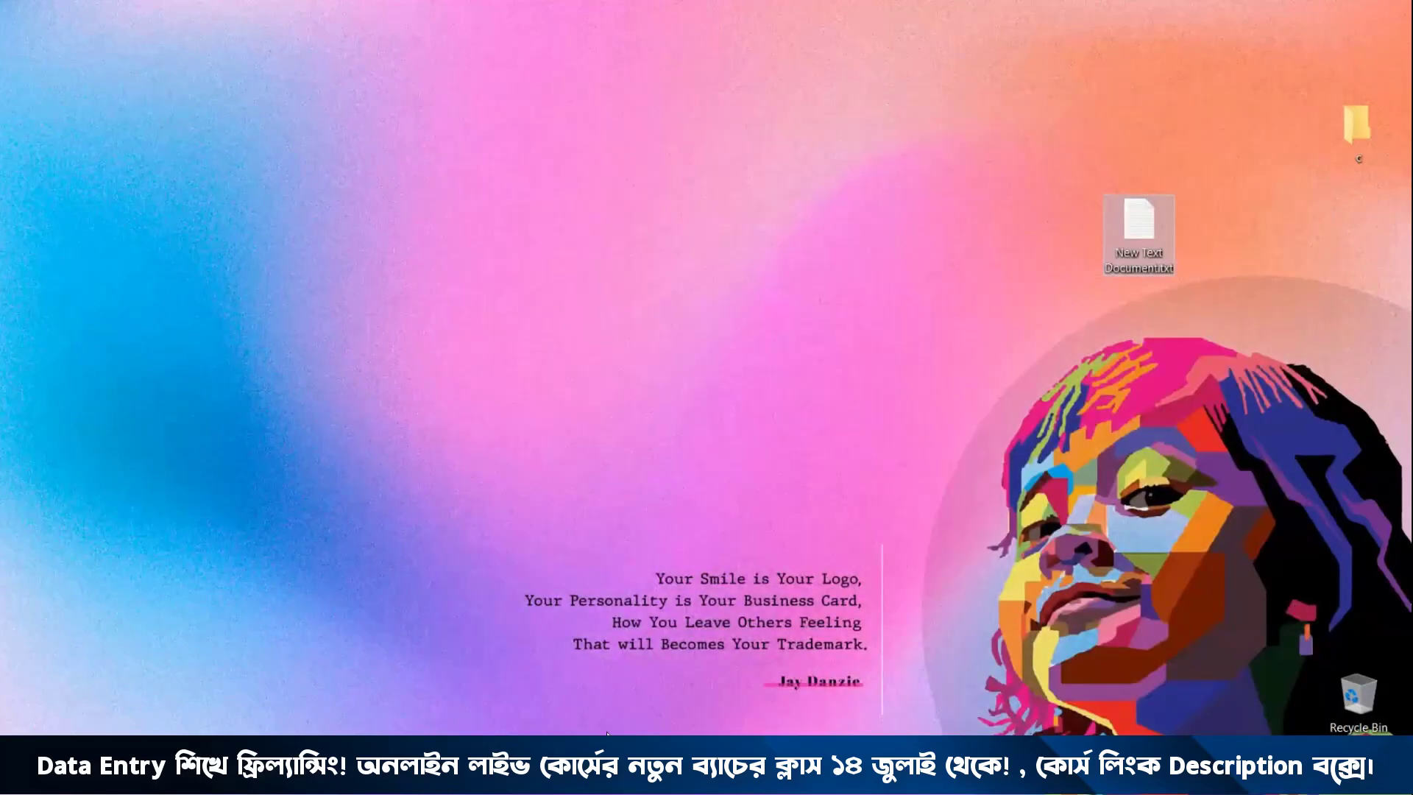
pyautogui.moveTo(286, 782)
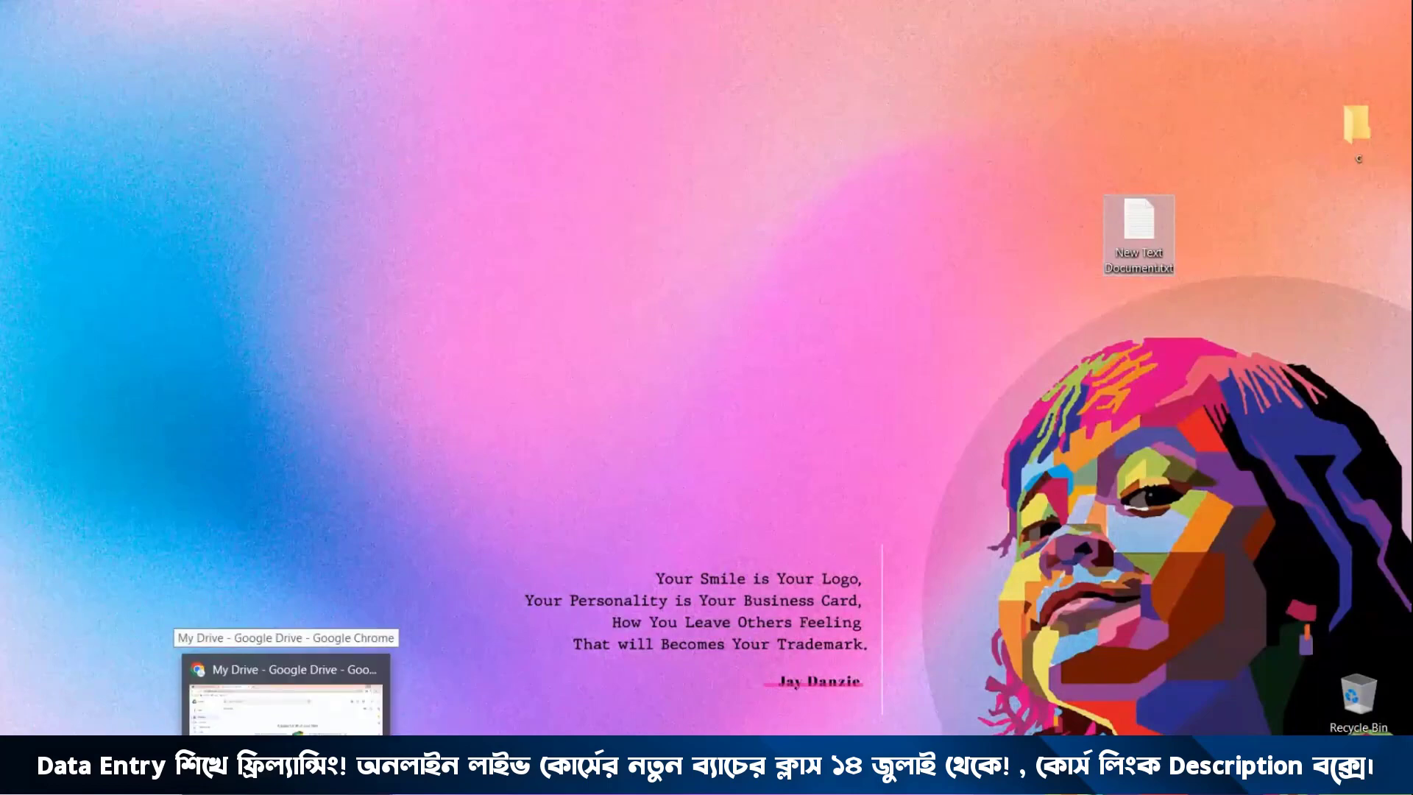
pyautogui.click(285, 782)
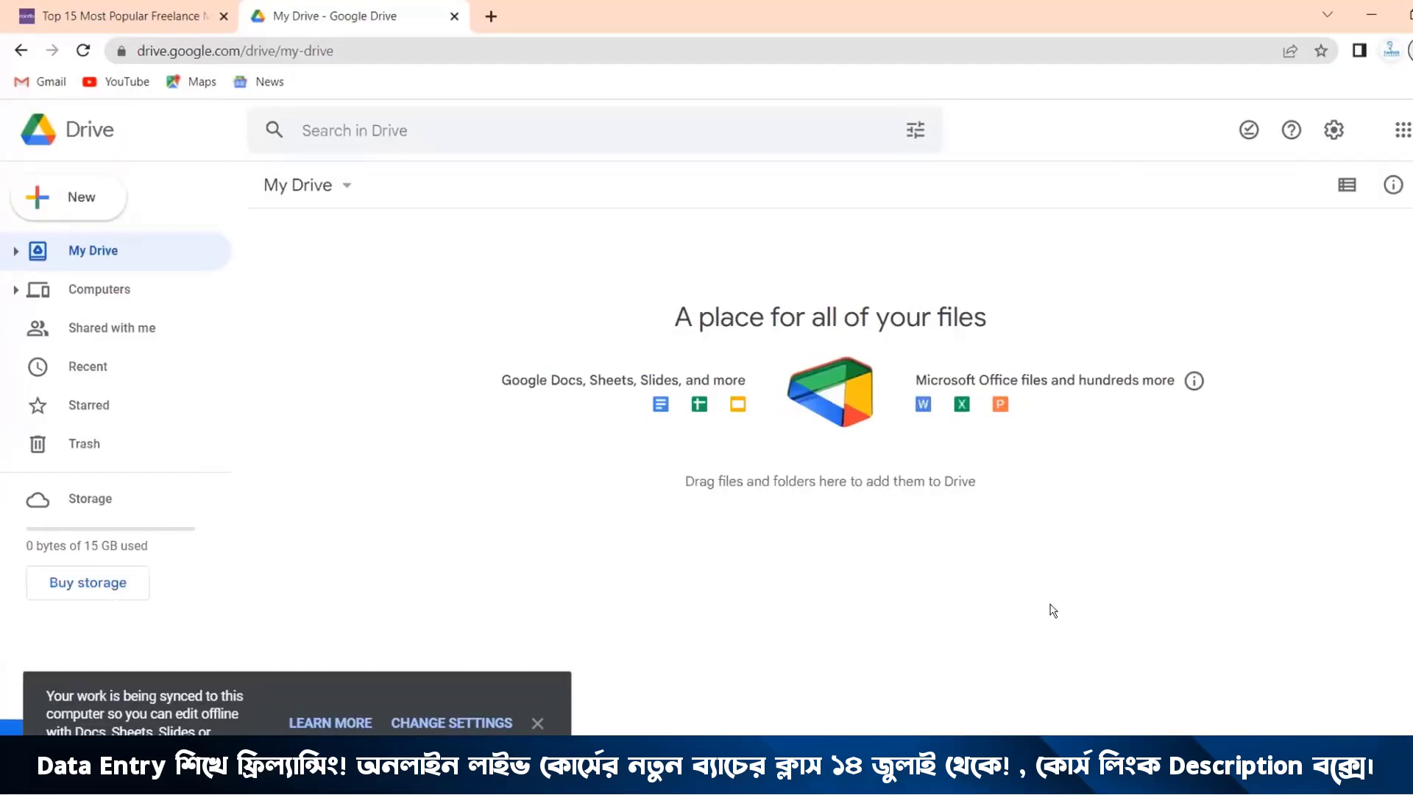
# Dismiss the offline sync notice and create a new blank Google Docs document in My Drive.
pyautogui.click(67, 208)
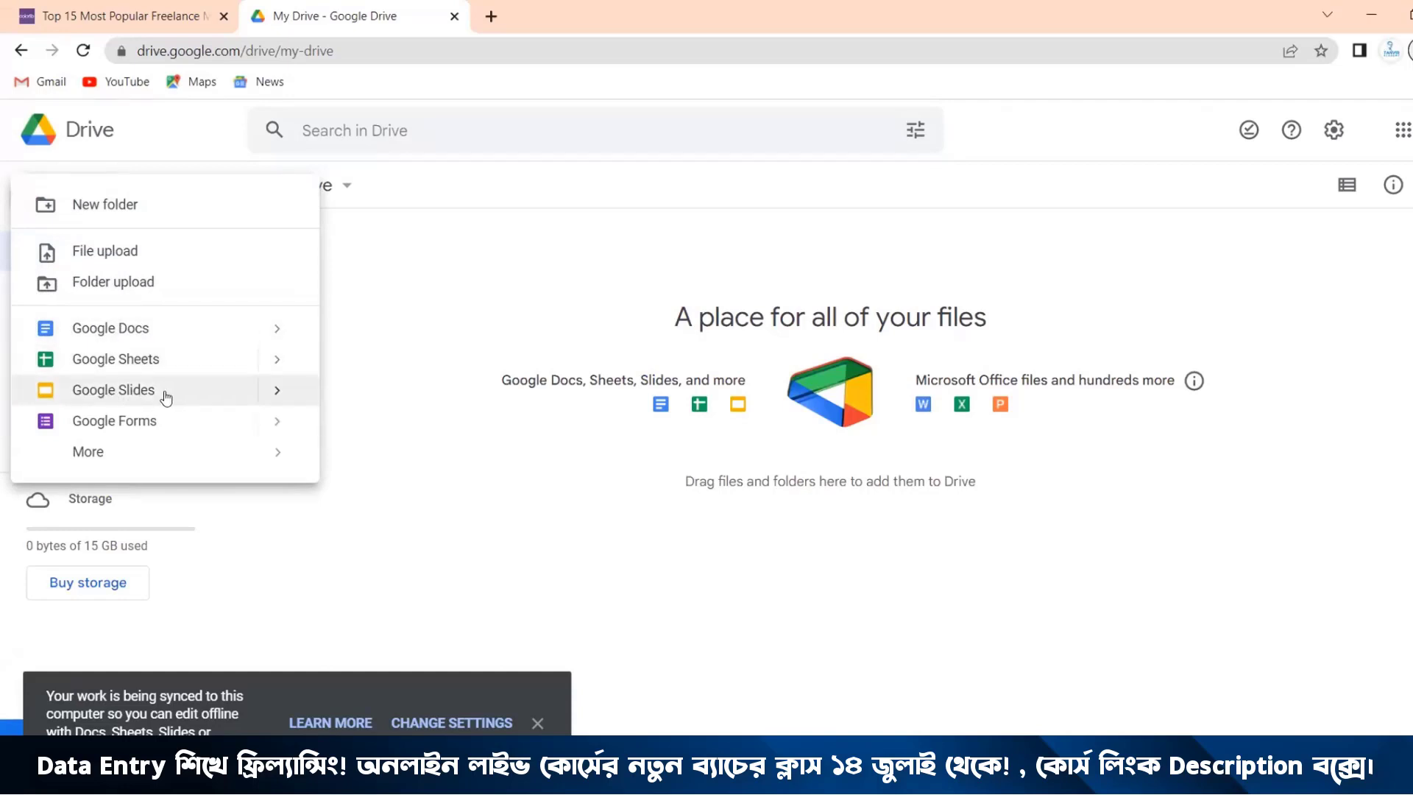
pyautogui.moveTo(89, 457)
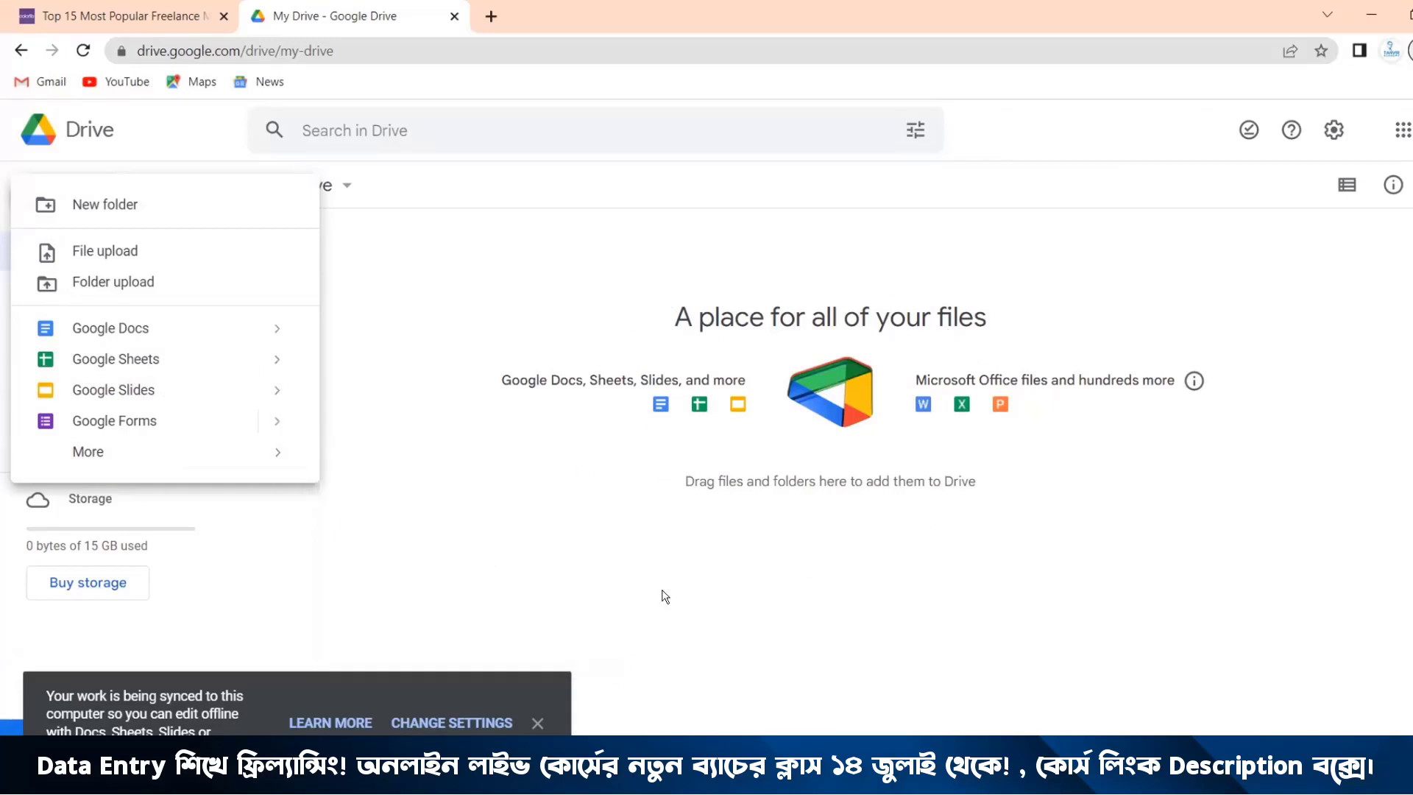
pyautogui.click(537, 723)
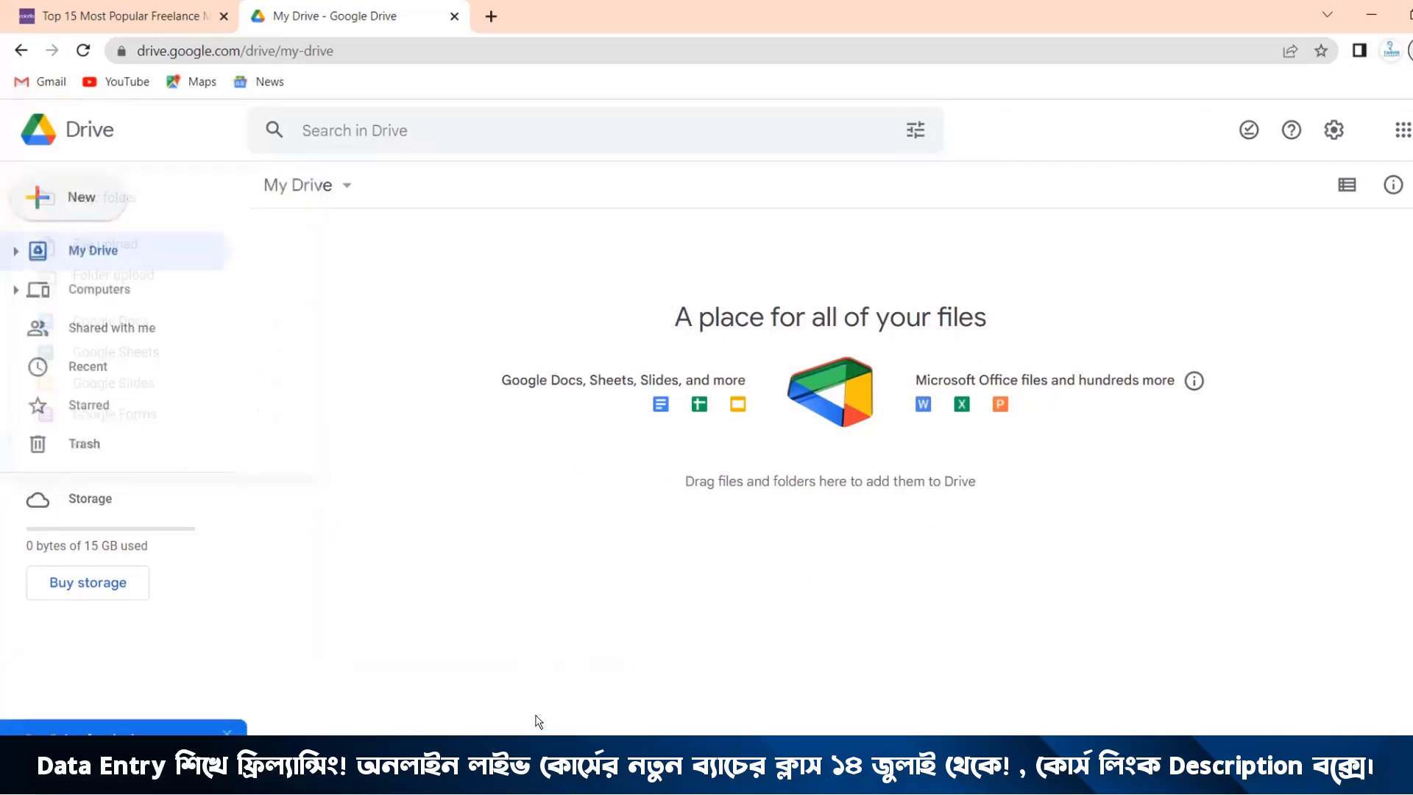
pyautogui.click(77, 203)
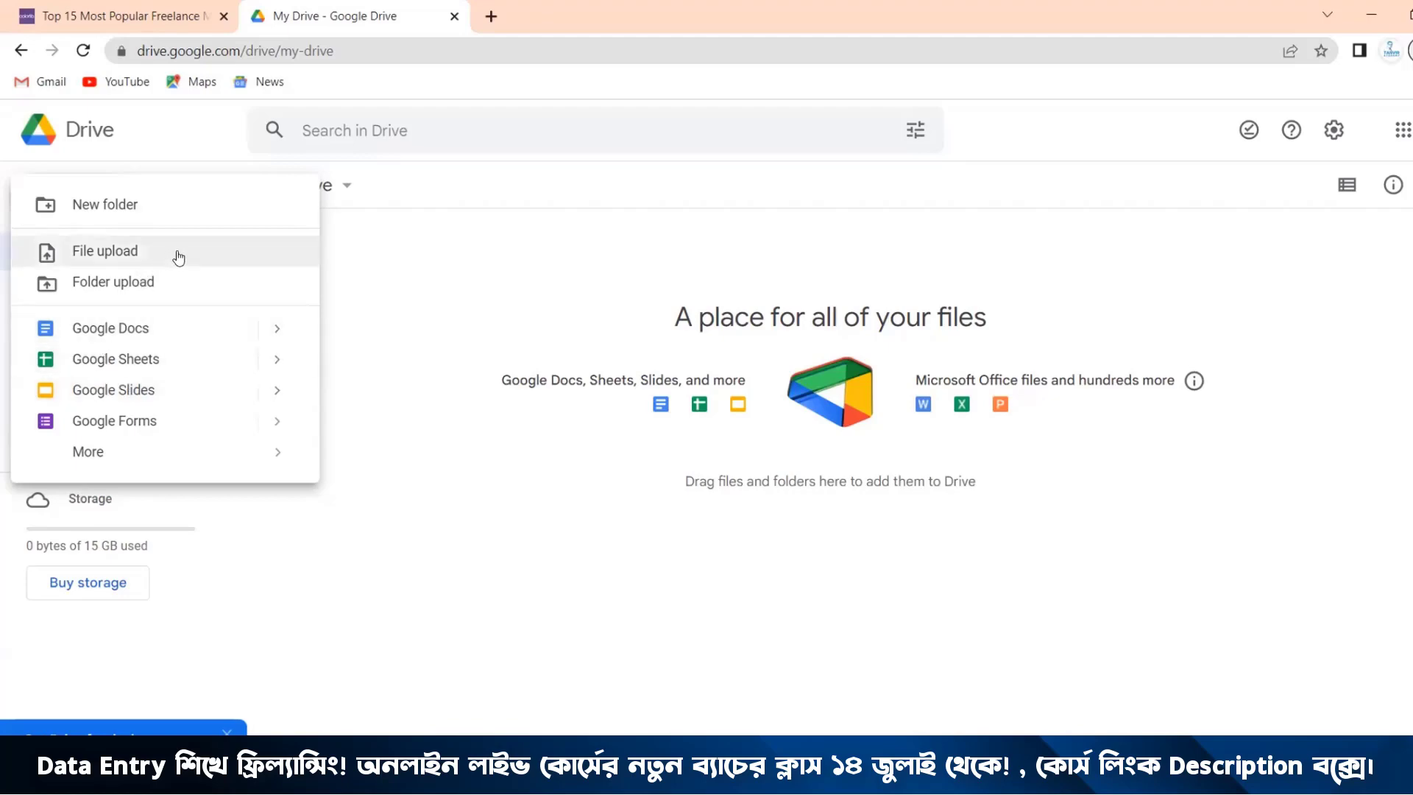
pyautogui.click(108, 332)
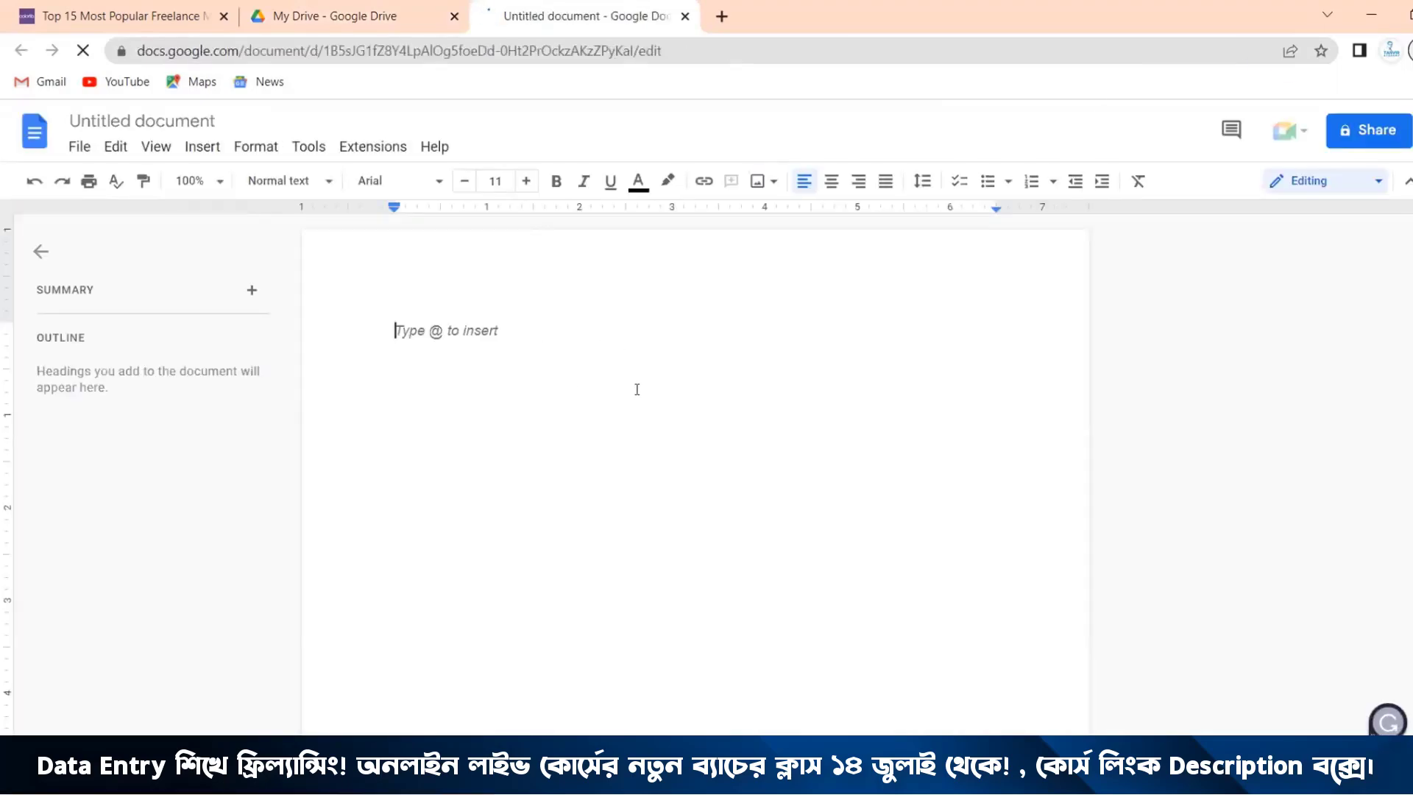
pyautogui.hotkey('ctrl', '-')
pyautogui.hotkey('ctrl', '-')
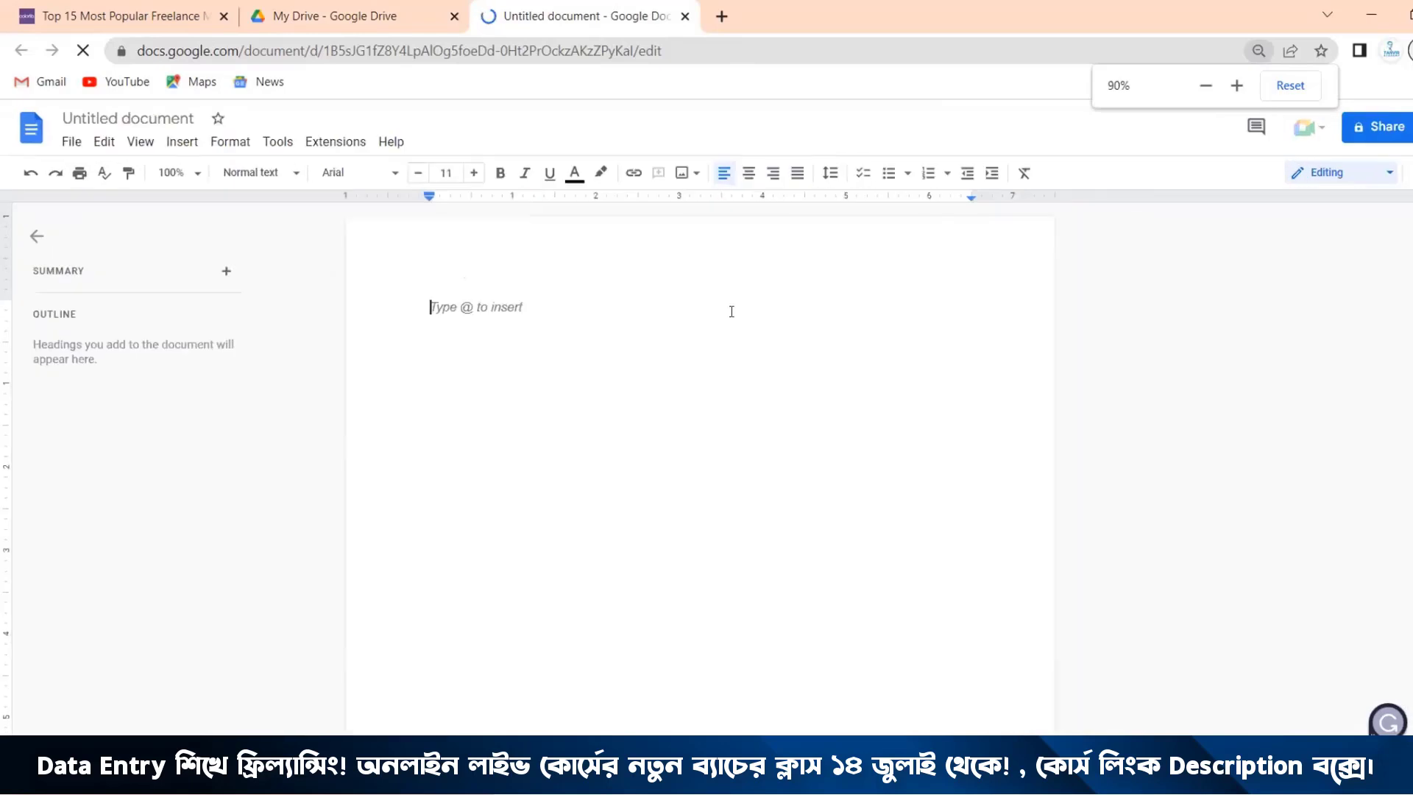
pyautogui.hotkey('ctrl', '+')
pyautogui.hotkey('ctrl', '+')
pyautogui.hotkey('ctrl', '-')
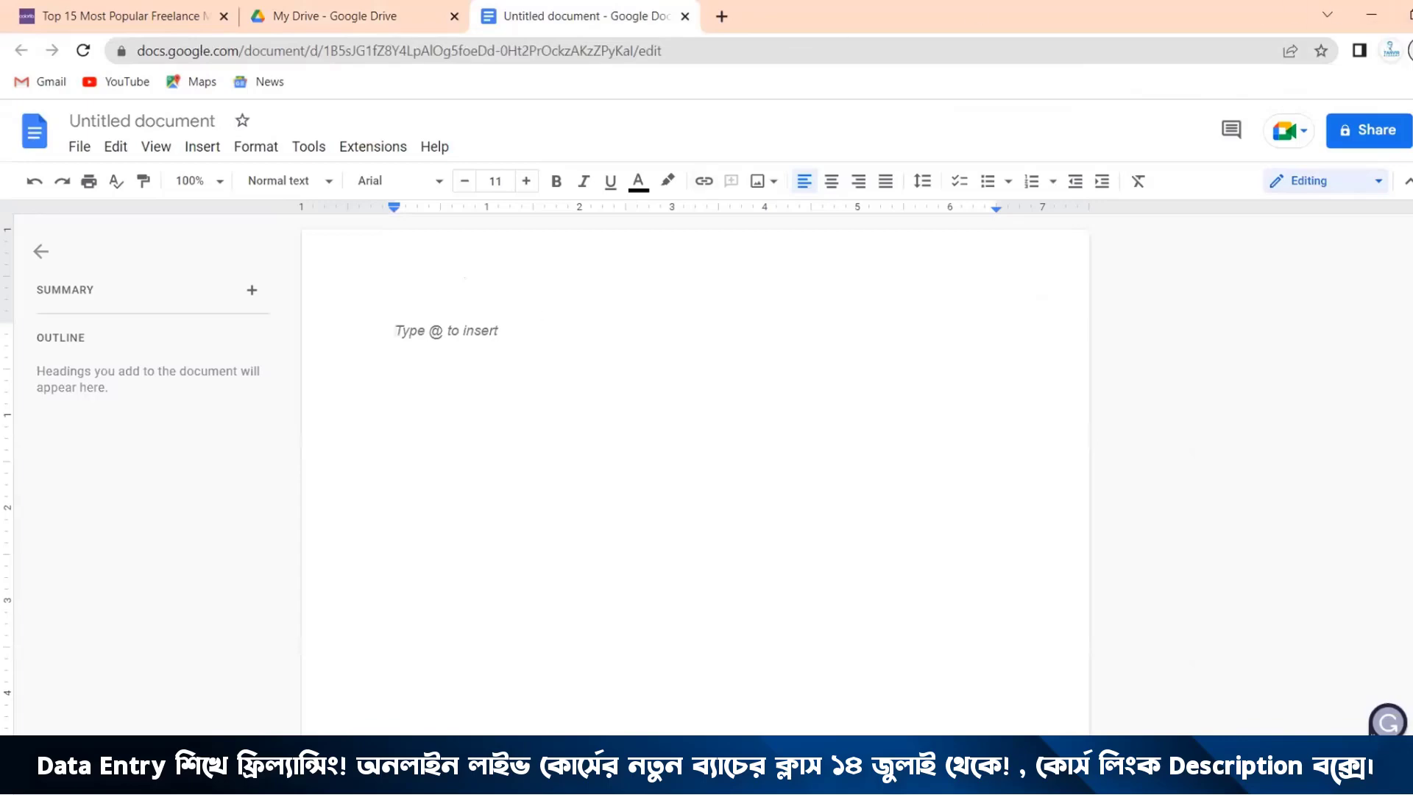
pyautogui.click(1372, 14)
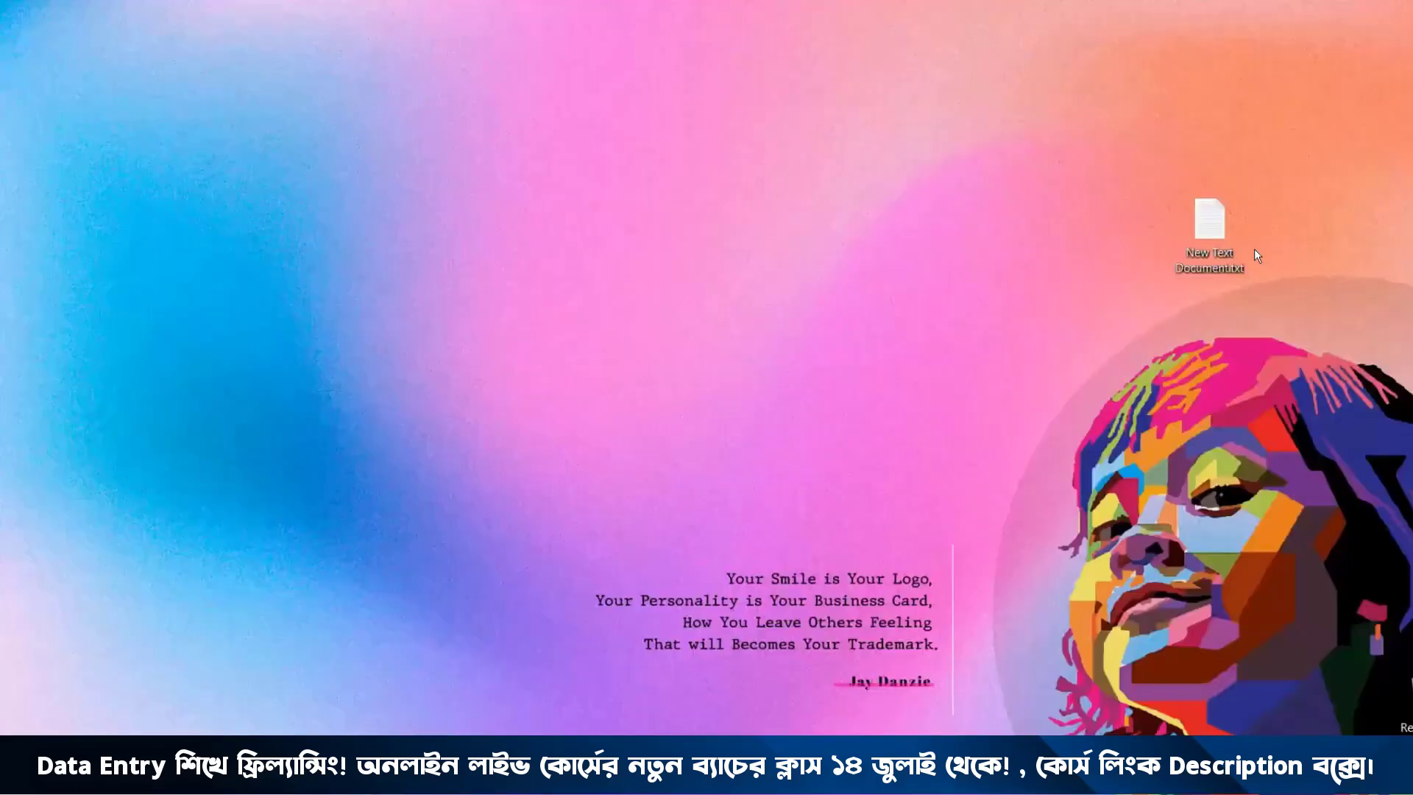
pyautogui.doubleClick(1209, 231)
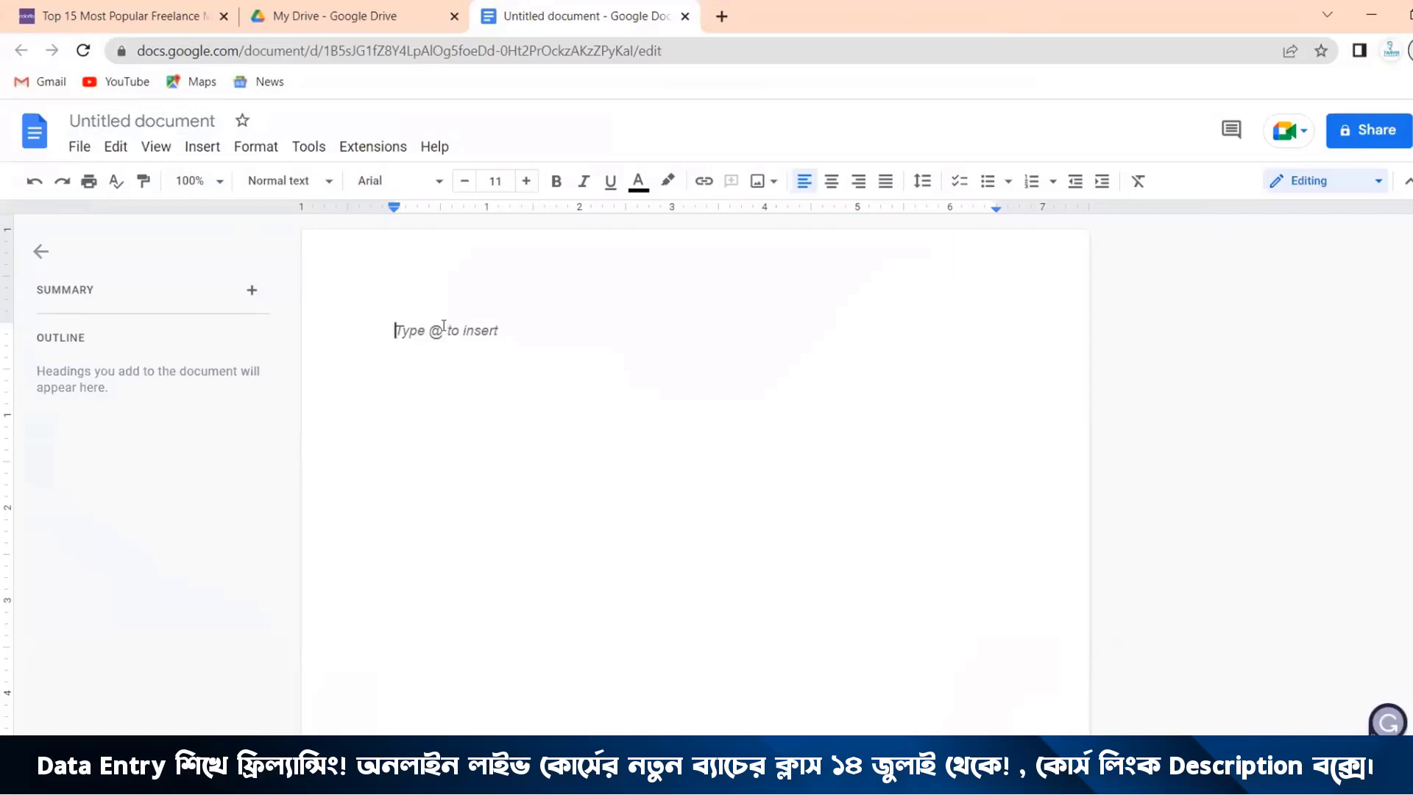
# Enter "Typing......." as the document's first line and start a new line below it.
pyautogui.write('Typing.......')
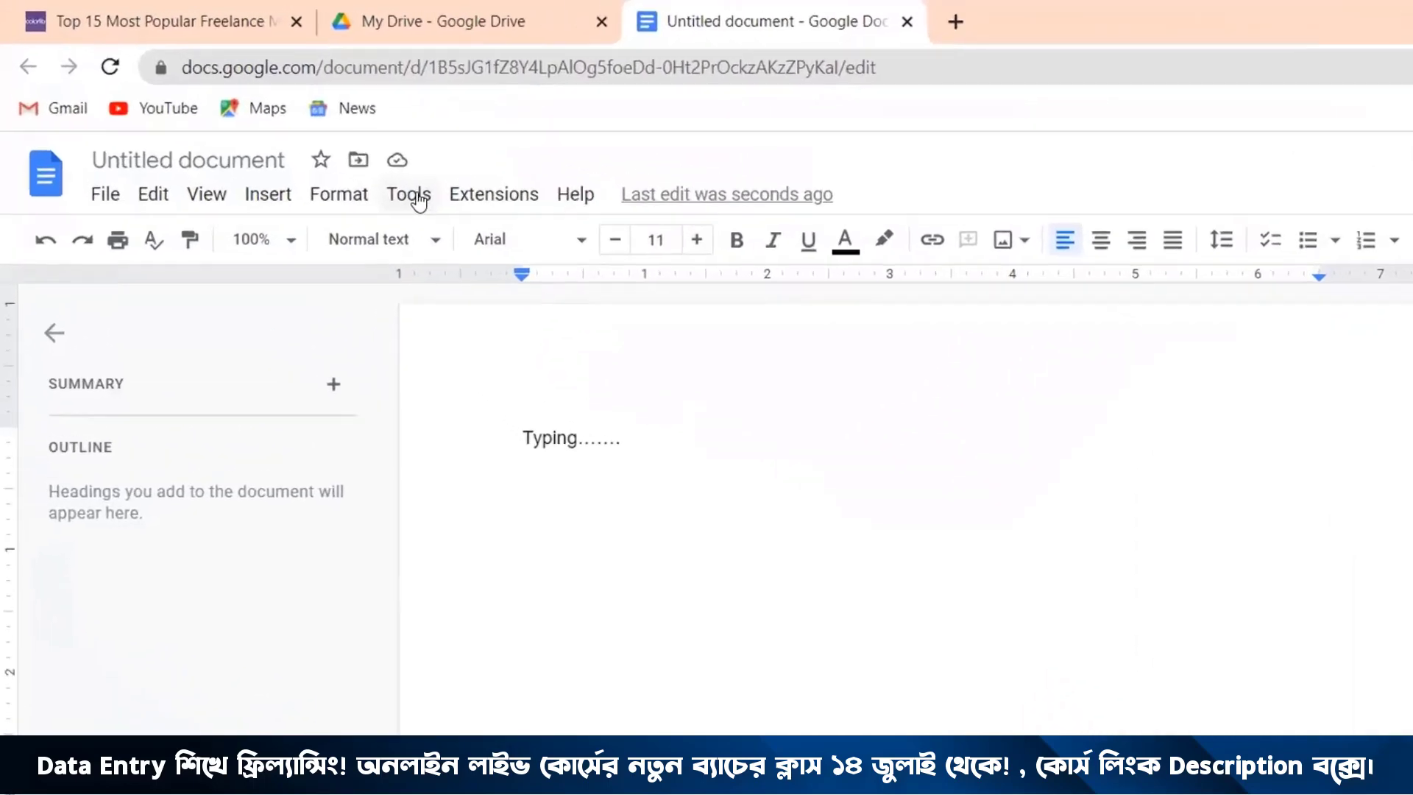
pyautogui.click(419, 200)
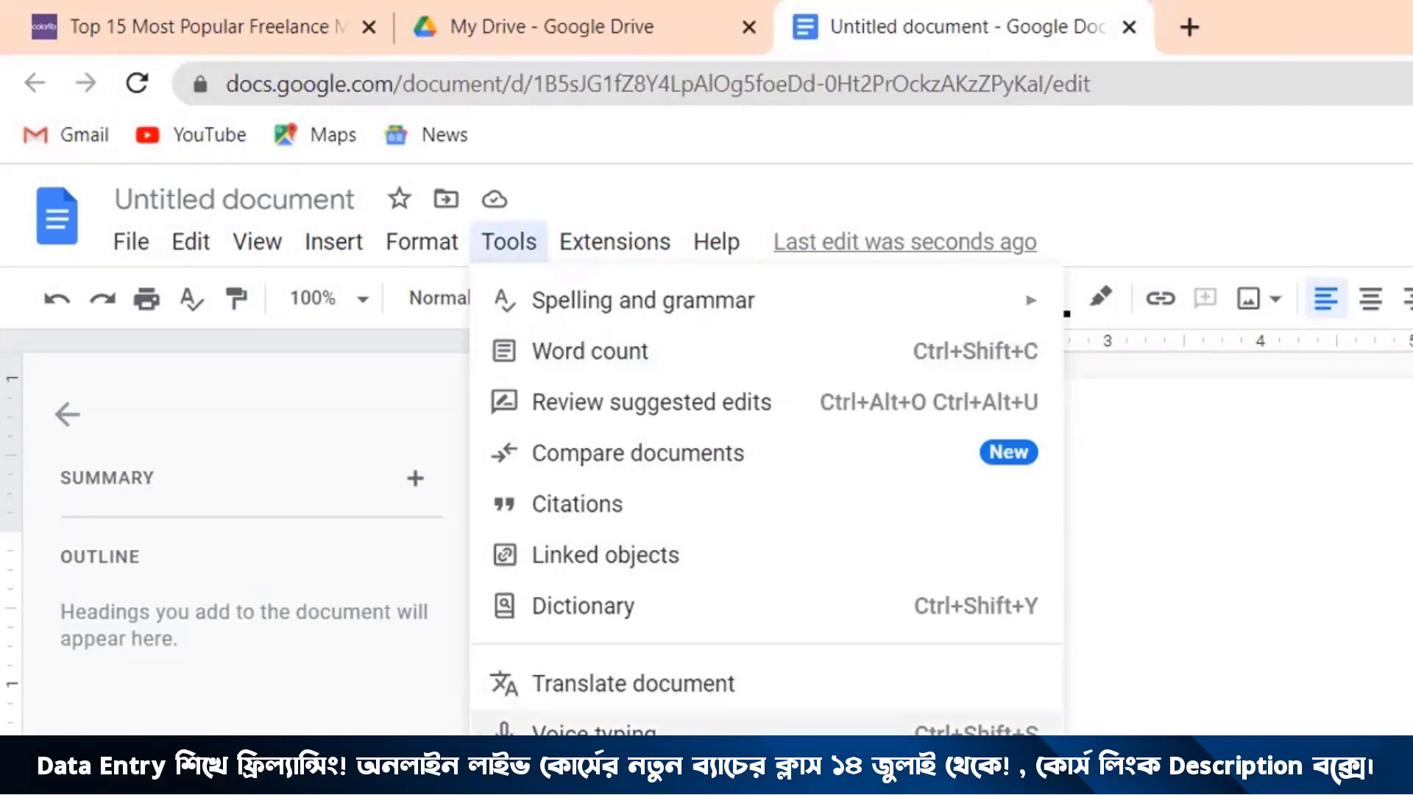
pyautogui.click(1214, 672)
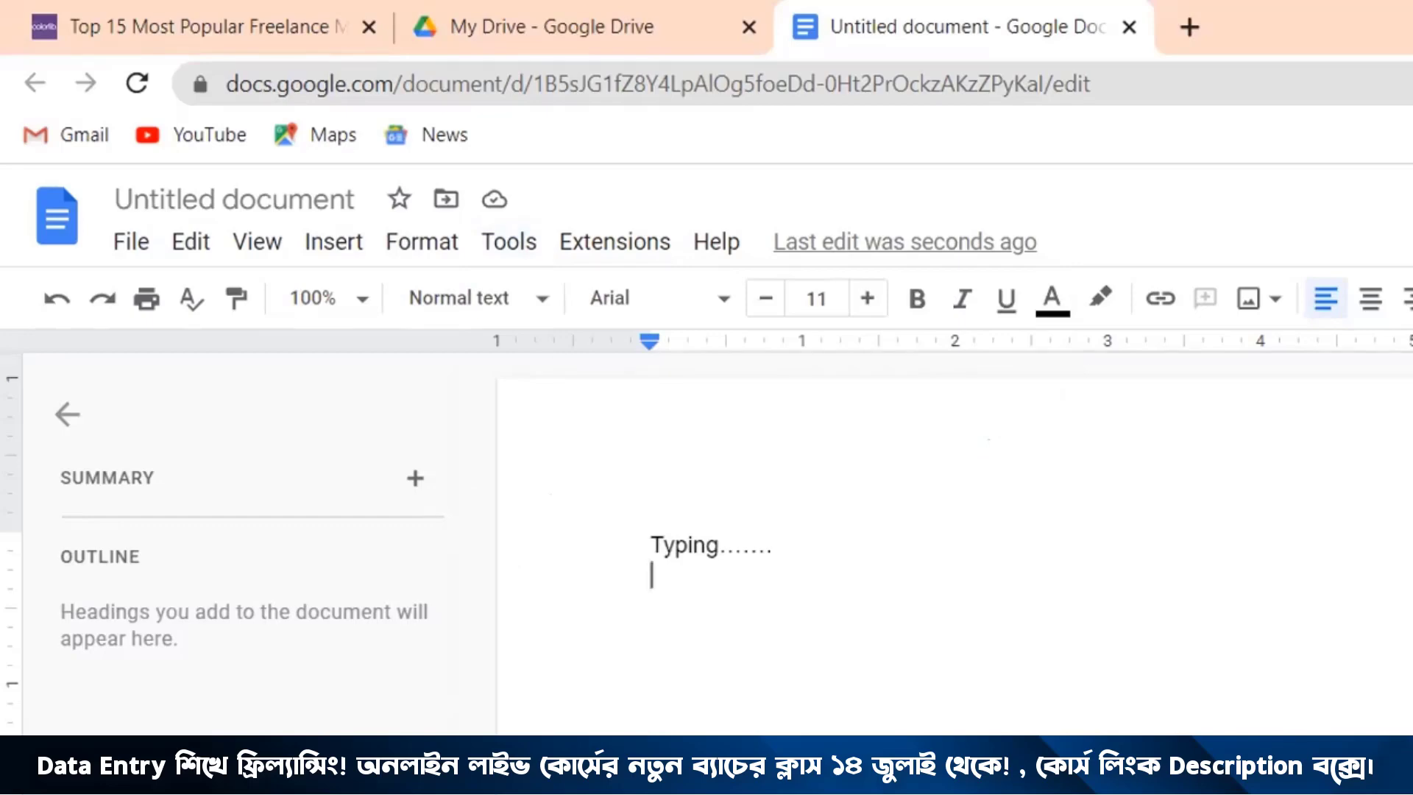
pyautogui.hotkey('shift', 'Down')
# Dictate a Bangla greeting including "হ্যালো আসসালামু আলাইকুম সবাই কেমন আছেন" on the second line with voice typing, and stop the recording.
pyautogui.click(500, 245)
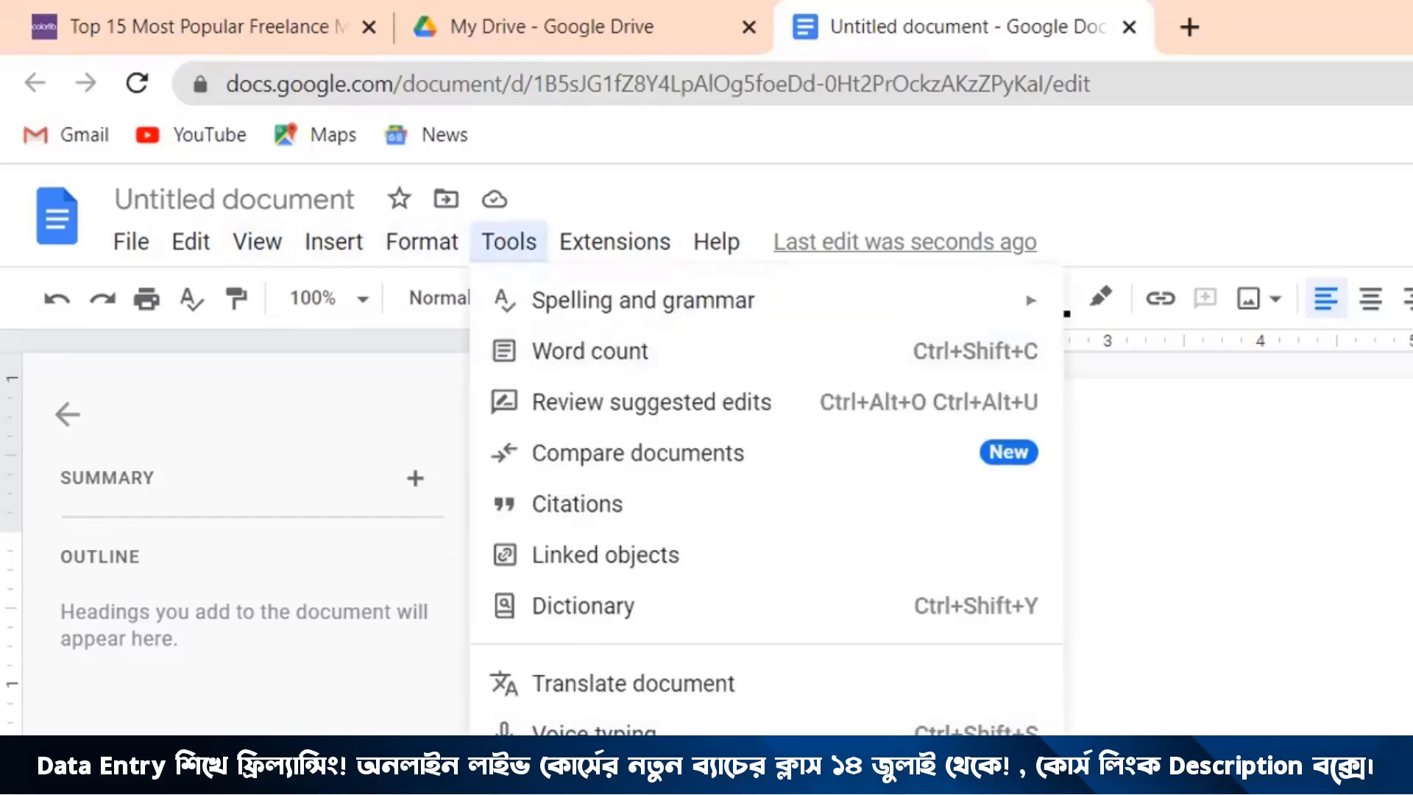
pyautogui.click(1266, 596)
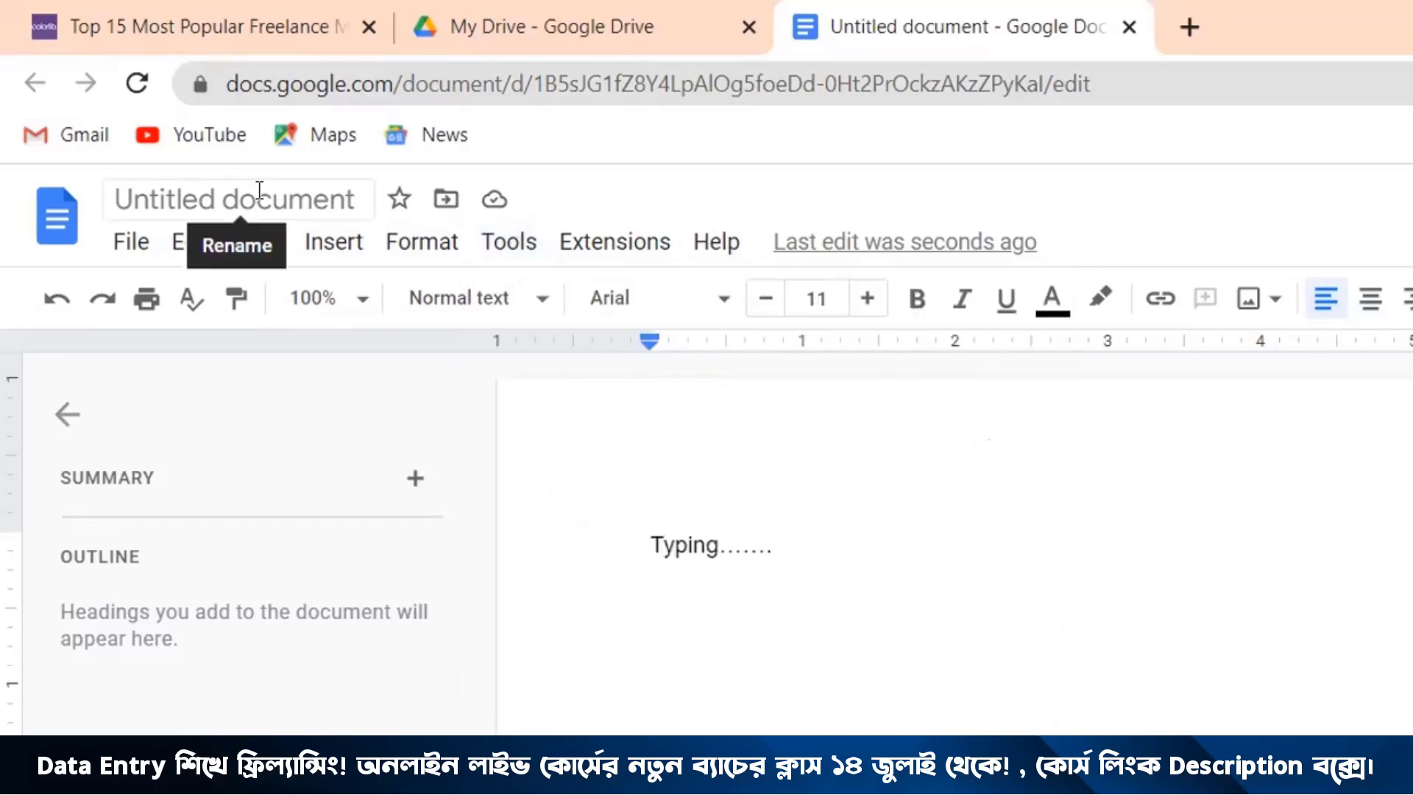
pyautogui.click(518, 247)
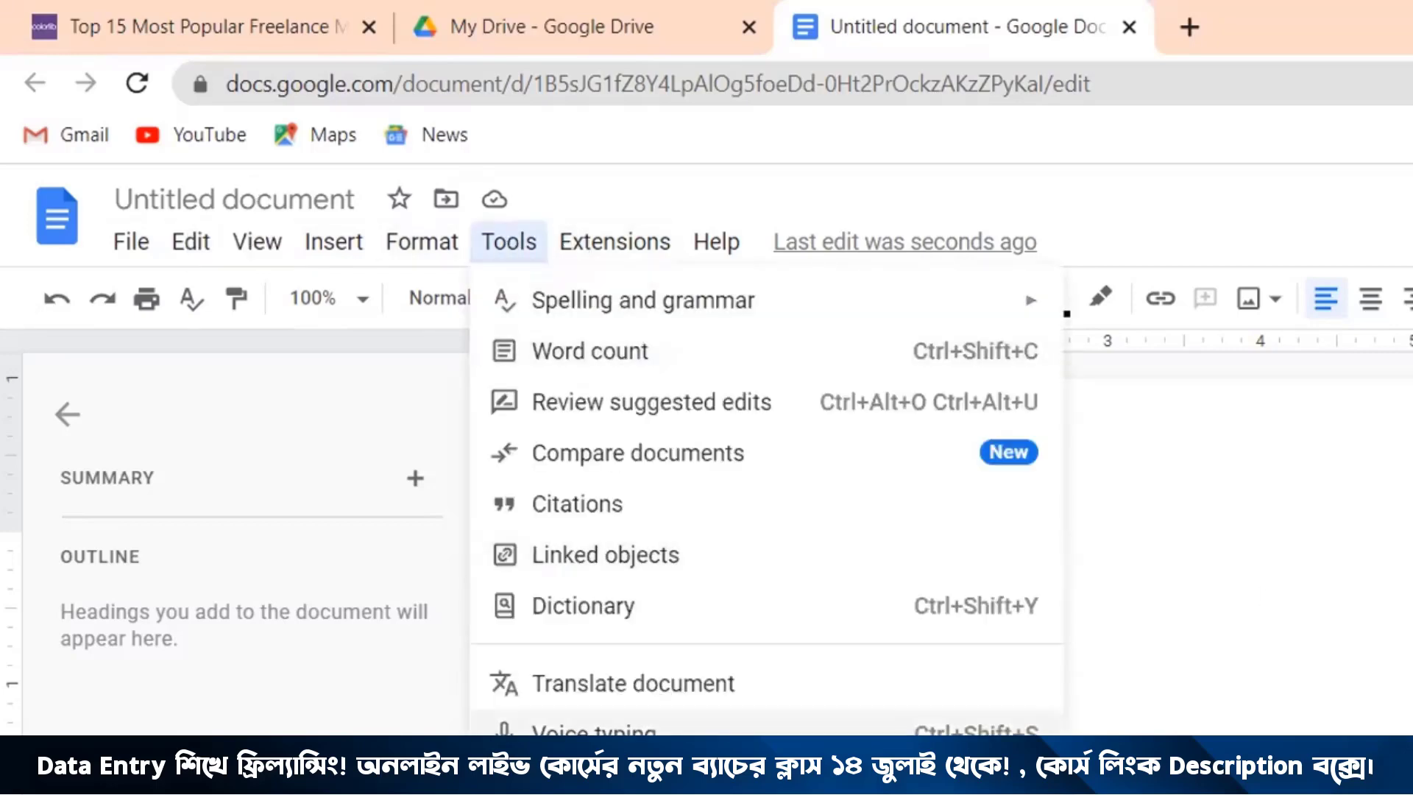
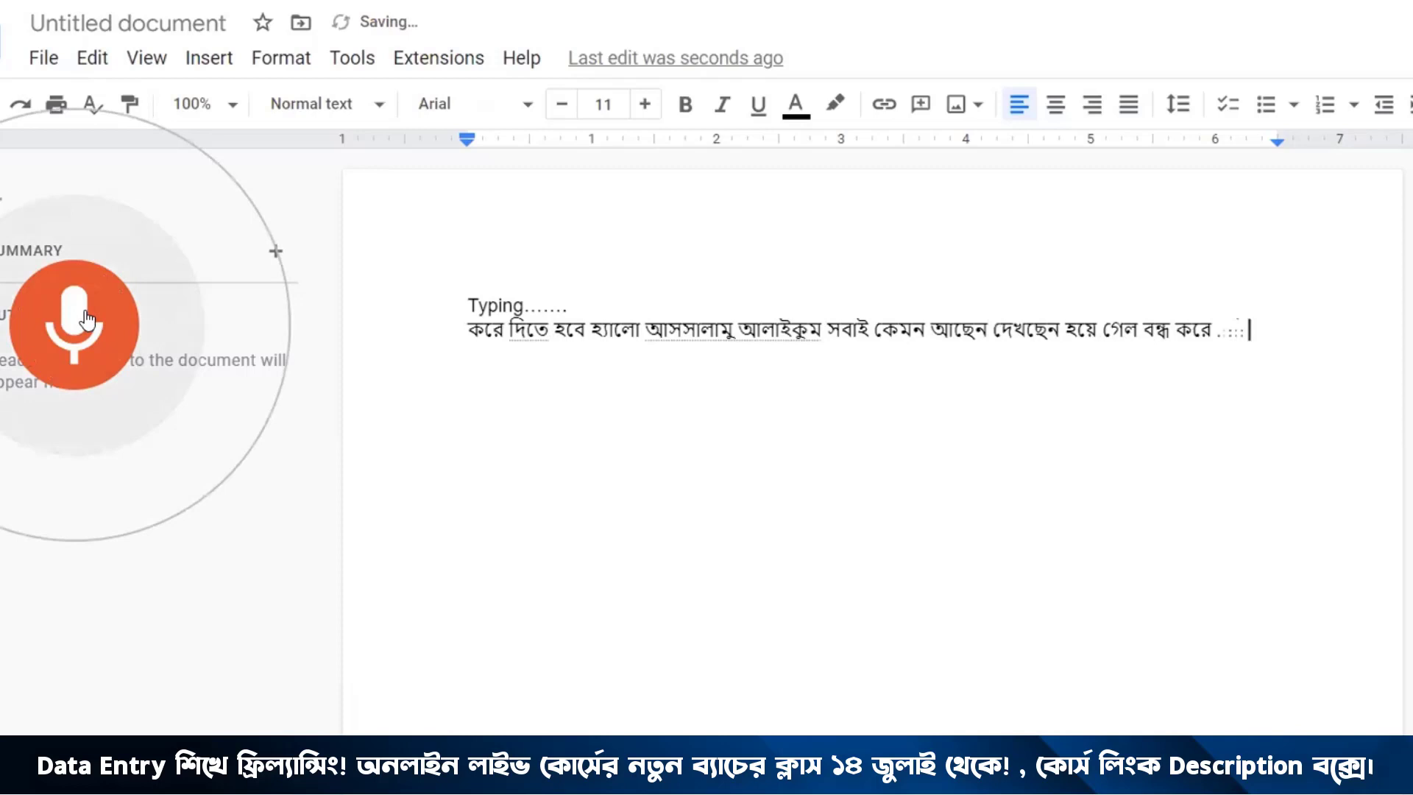
pyautogui.click(87, 322)
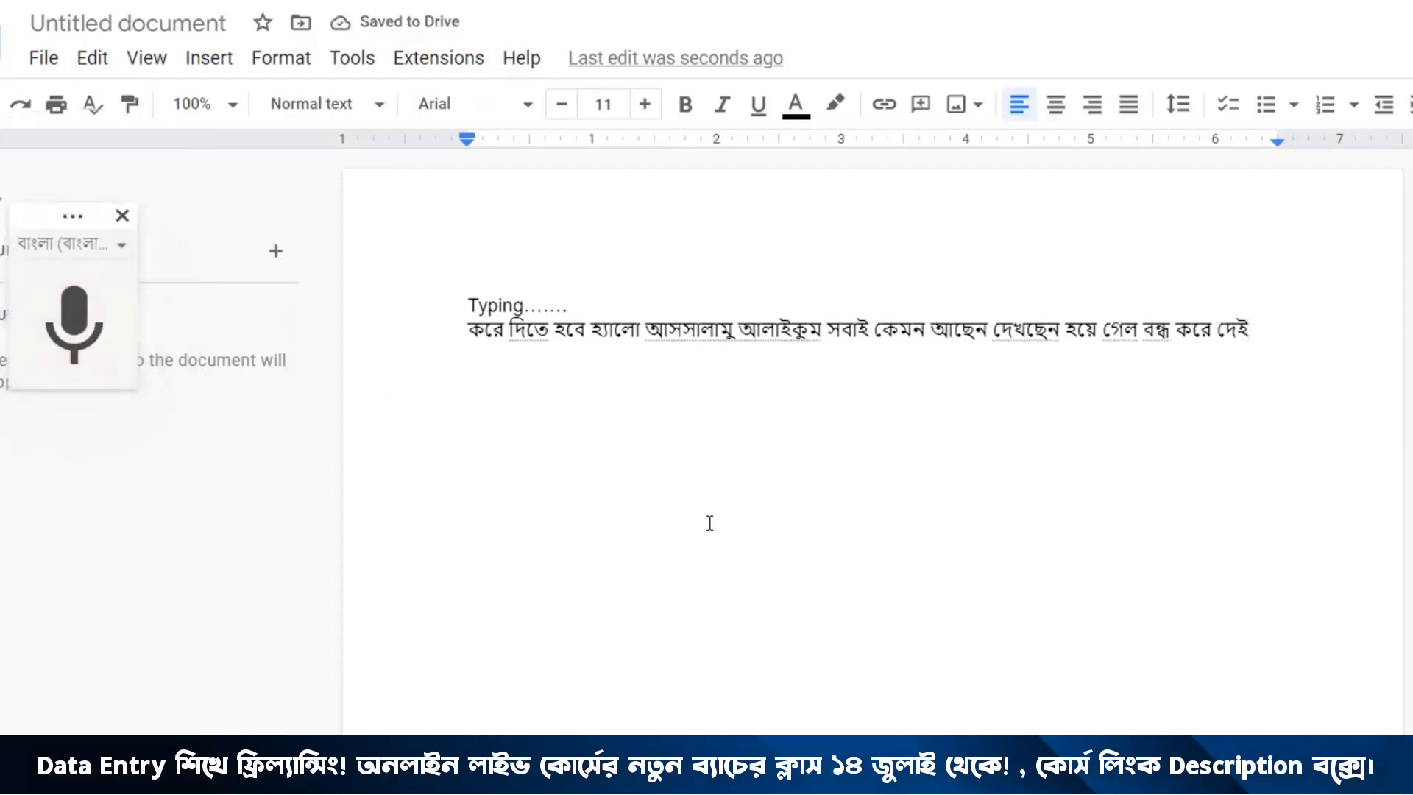
# Set the voice typing language to English (United States).
pyautogui.click(120, 246)
pyautogui.scroll(10, 127, 508)
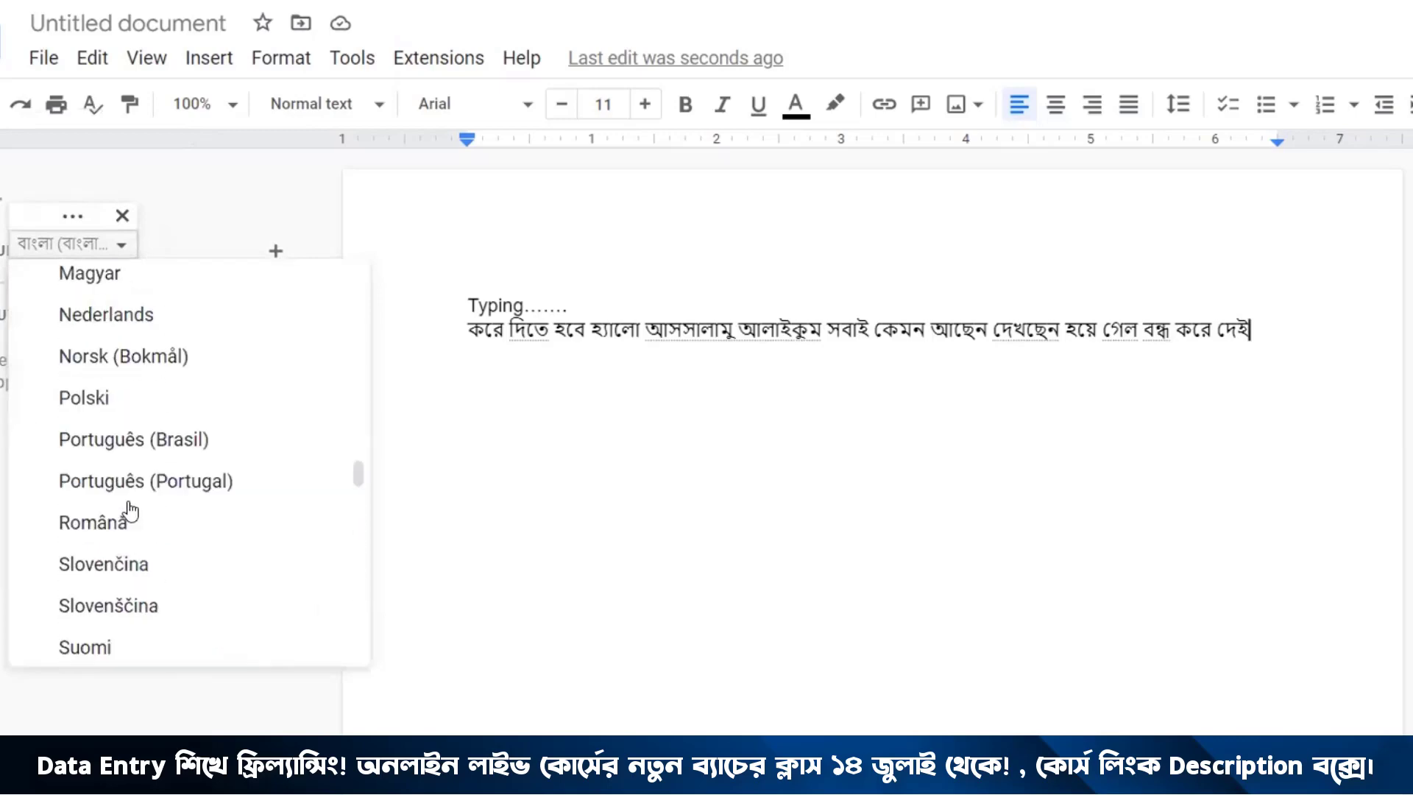
pyautogui.scroll(12, 130, 509)
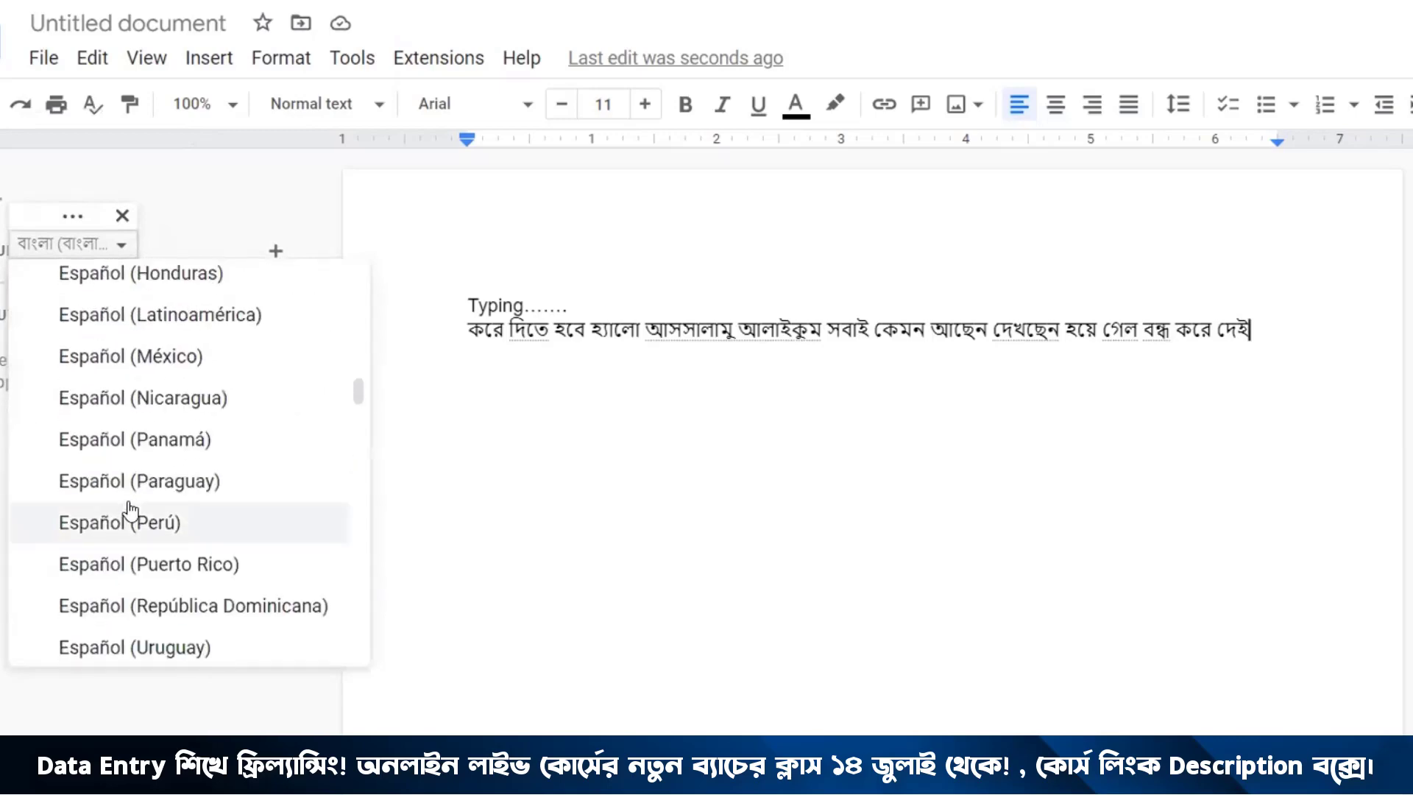
pyautogui.scroll(10, 130, 509)
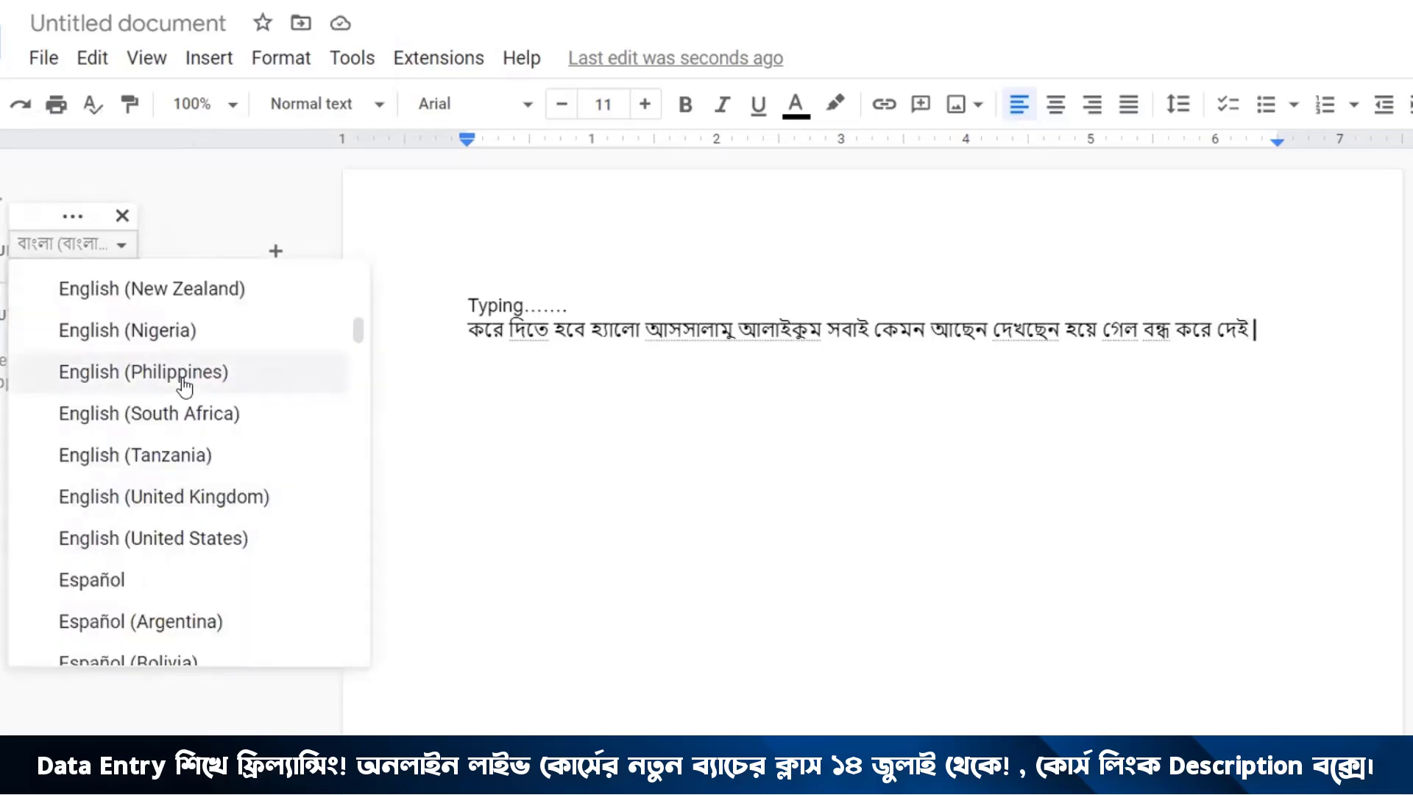
pyautogui.click(200, 552)
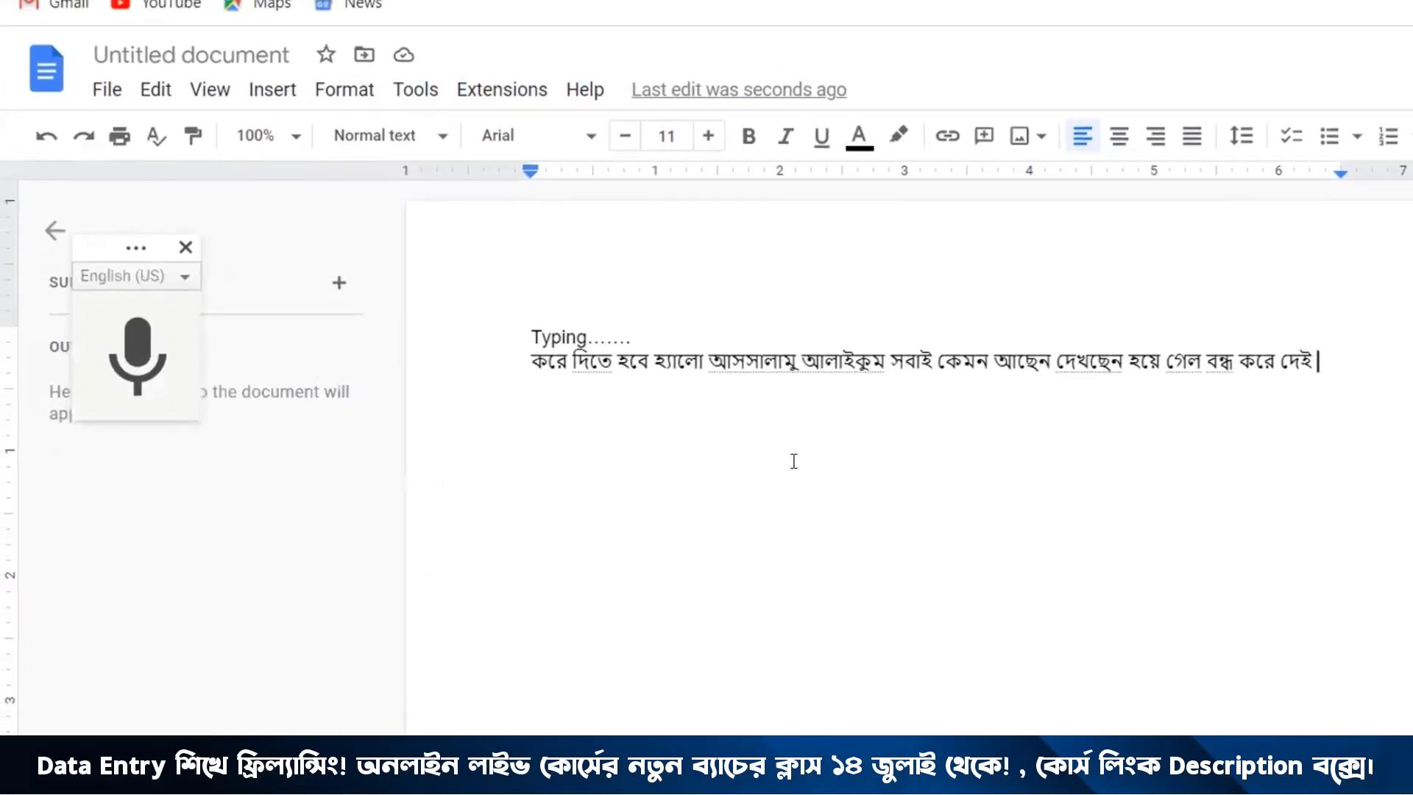
# Dictate an English paragraph beginning "Hello respected all learners how are you all" after a blank line below the Bangla text, and close voice typing.
pyautogui.press('Return')
pyautogui.press('Return')
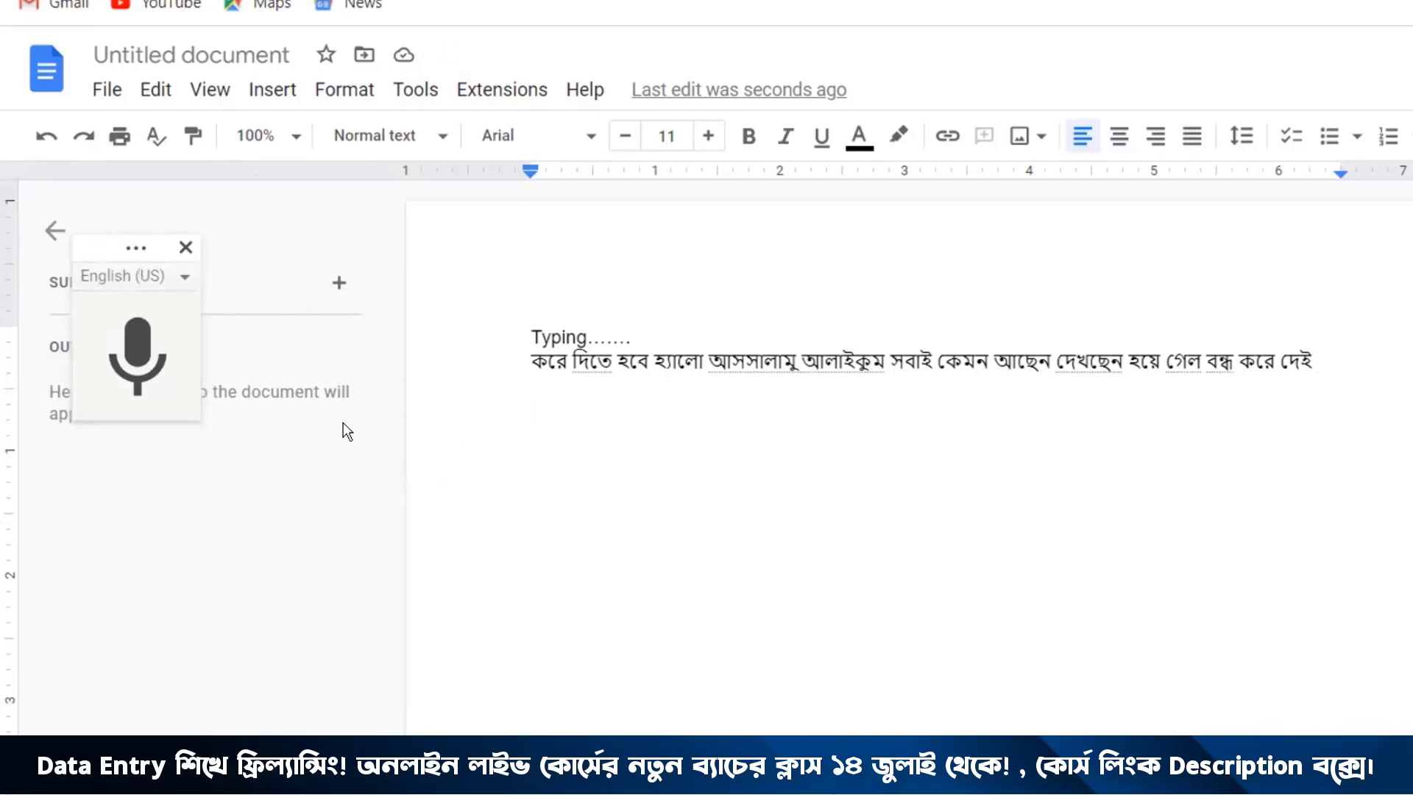
pyautogui.click(133, 363)
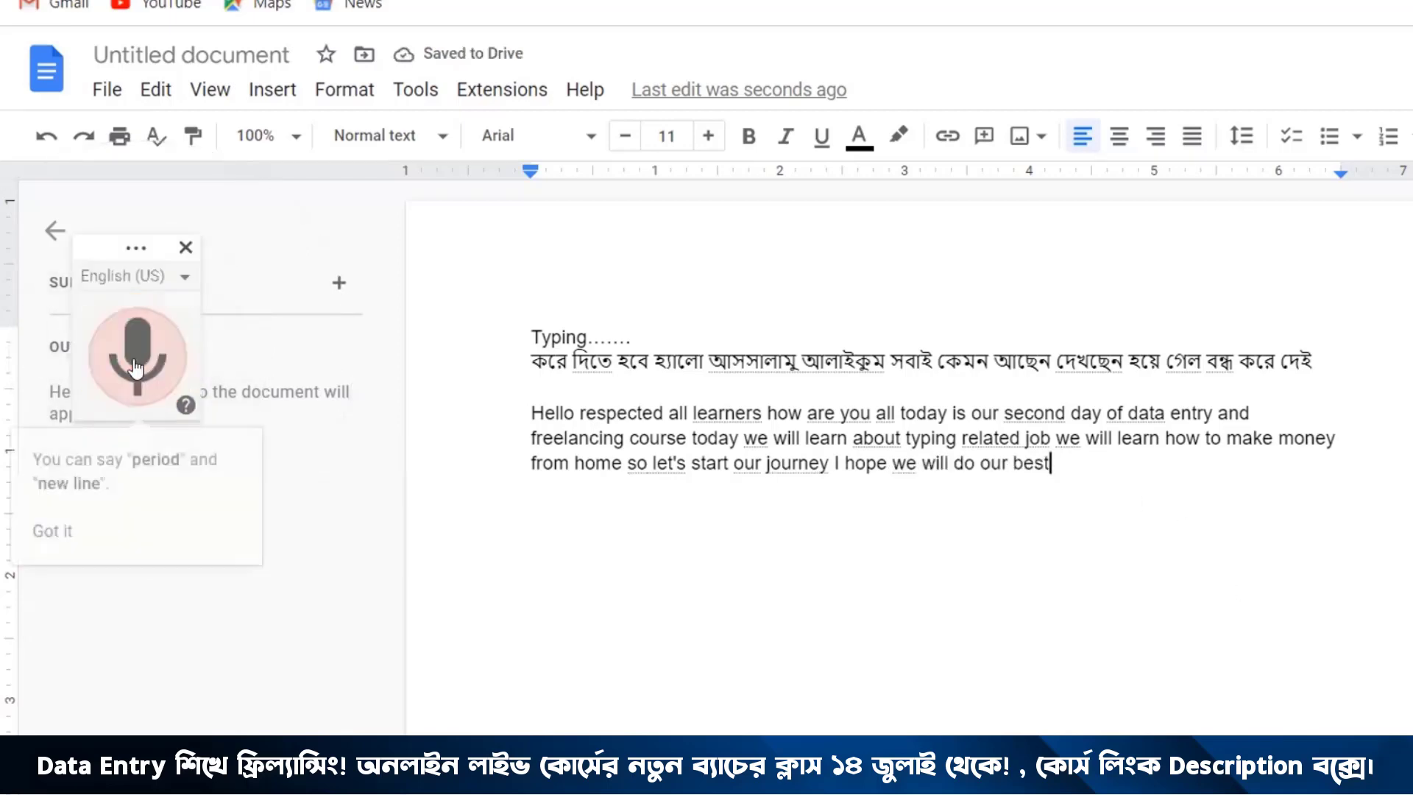
pyautogui.click(185, 249)
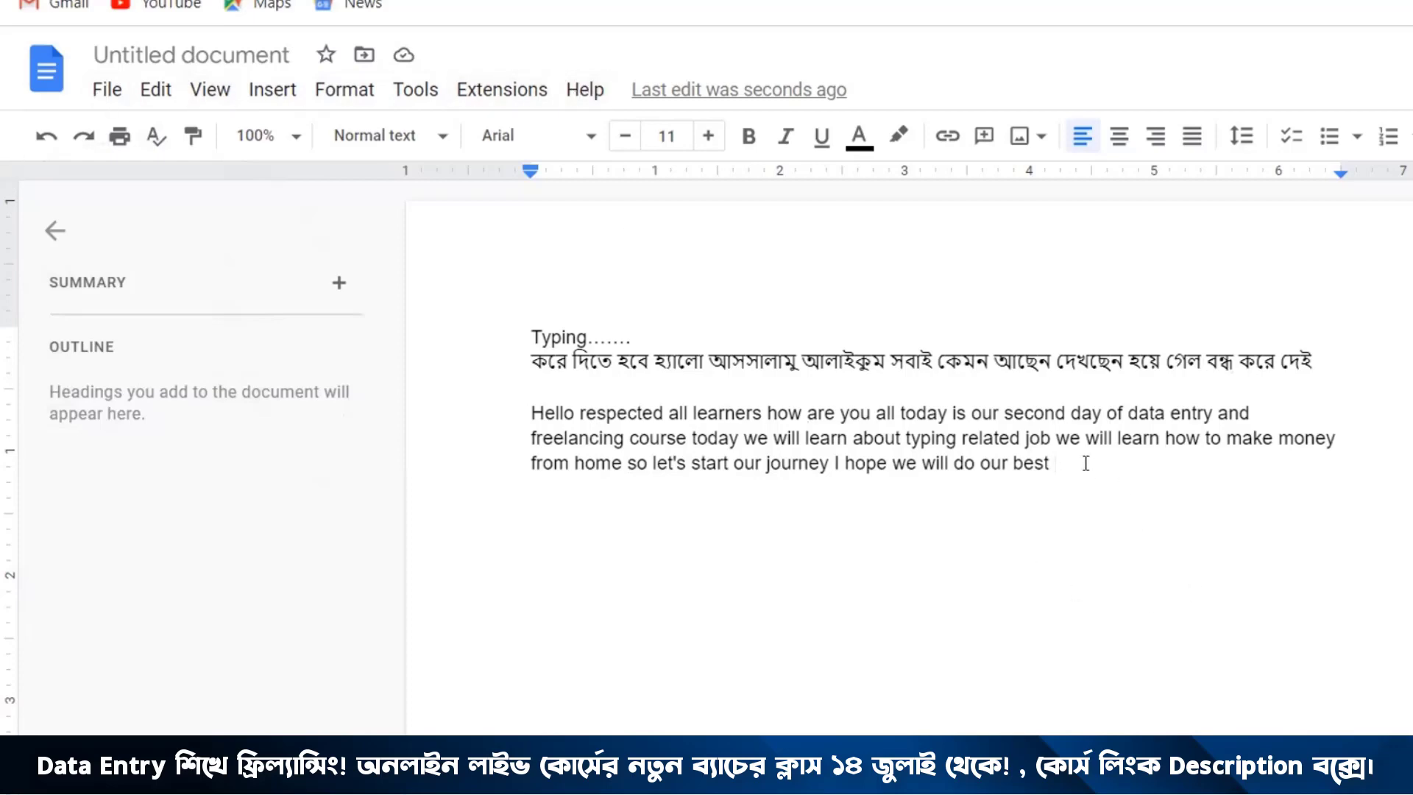
# Download the document in Microsoft Word (.docx) format.
pyautogui.click(107, 90)
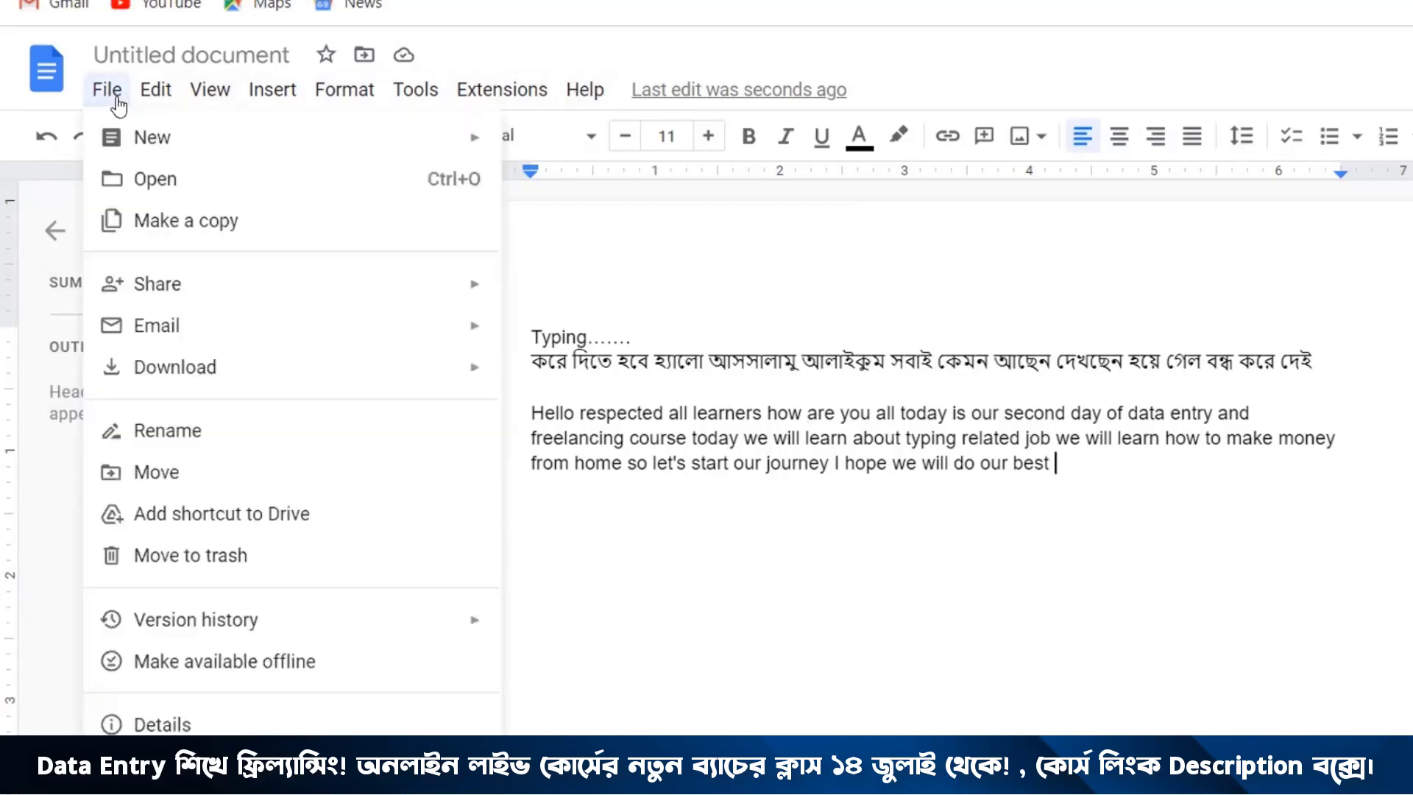
pyautogui.moveTo(158, 366)
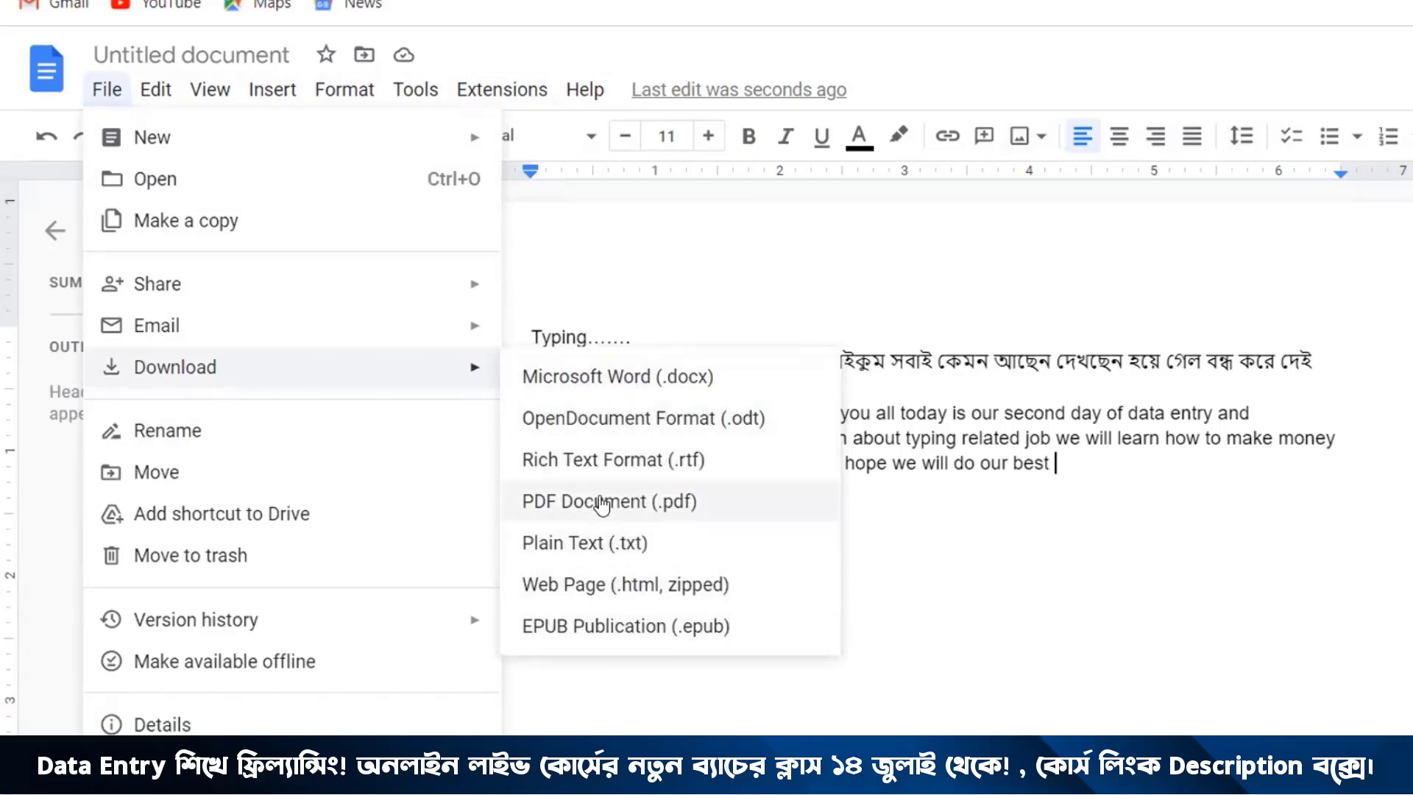
pyautogui.click(592, 378)
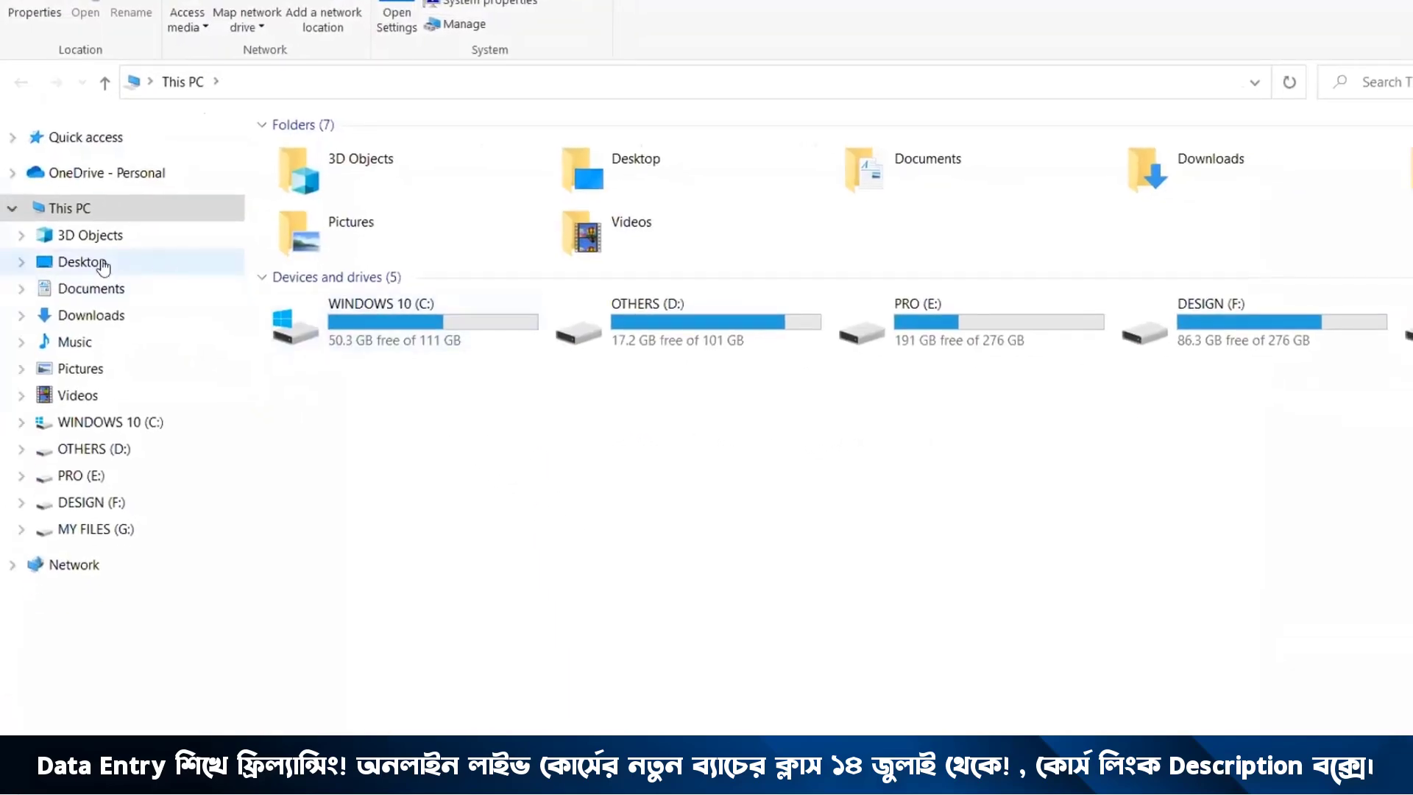
# Switch to File Explorer, open "Untitled document.docx" from the Downloads folder in Word, and enable editing.
pyautogui.click(94, 315)
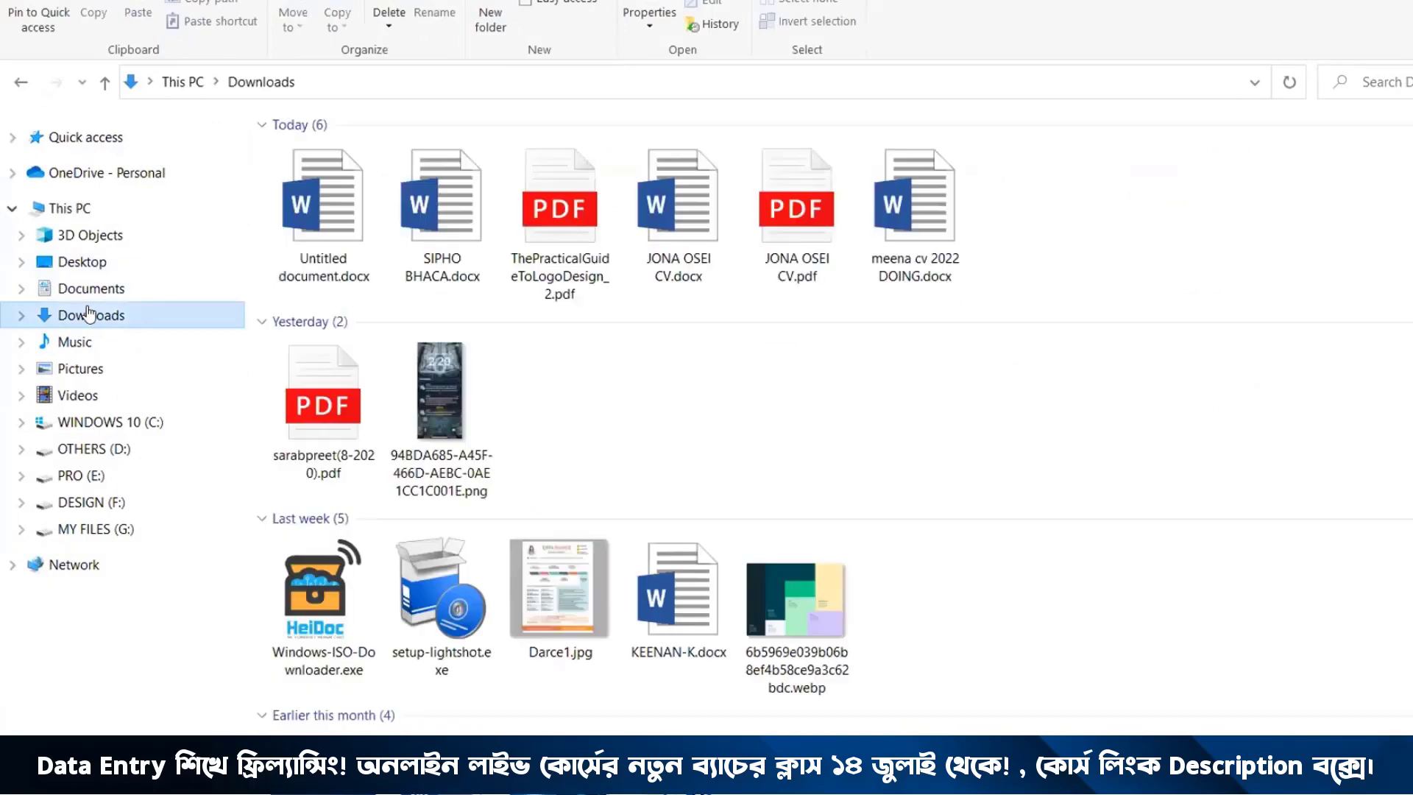
pyautogui.doubleClick(315, 202)
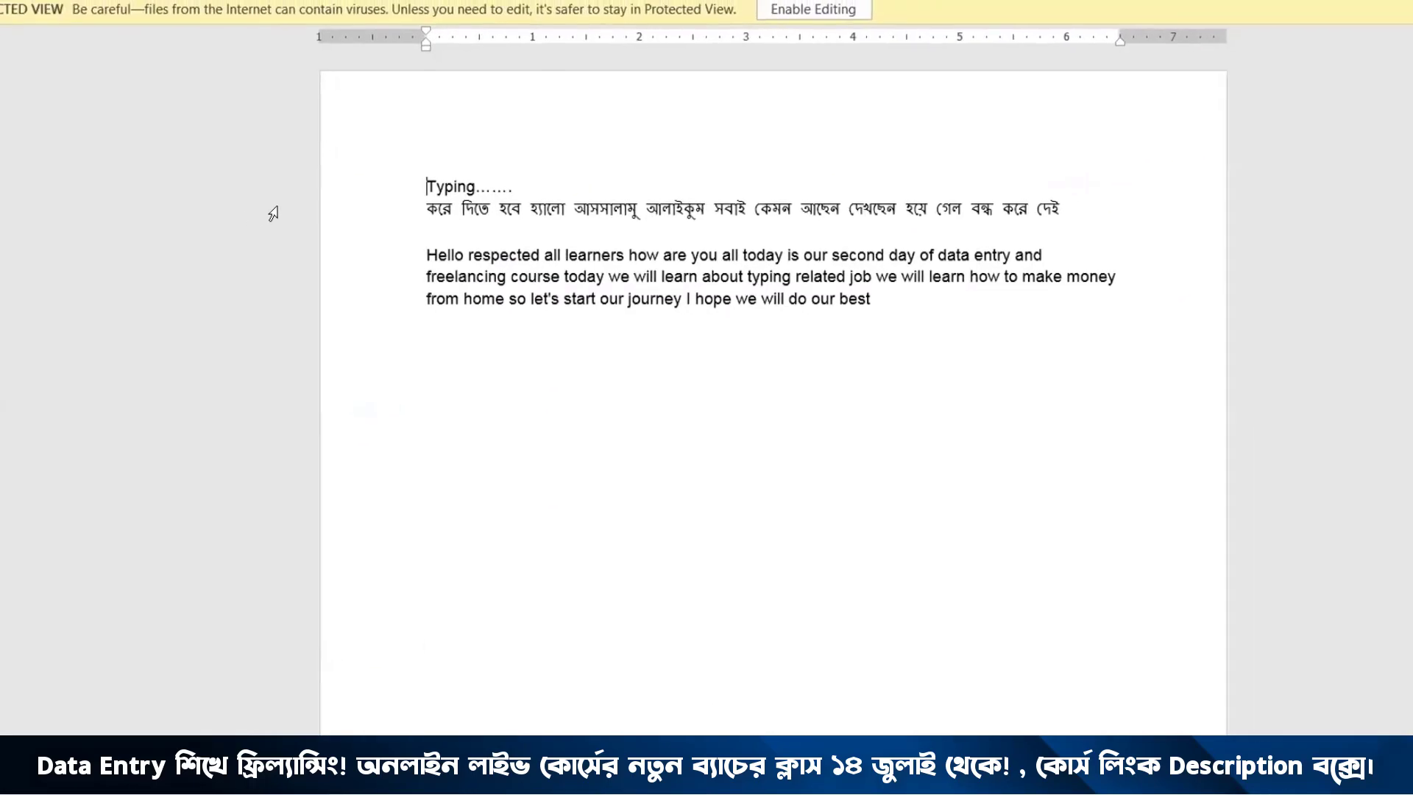
pyautogui.click(772, 13)
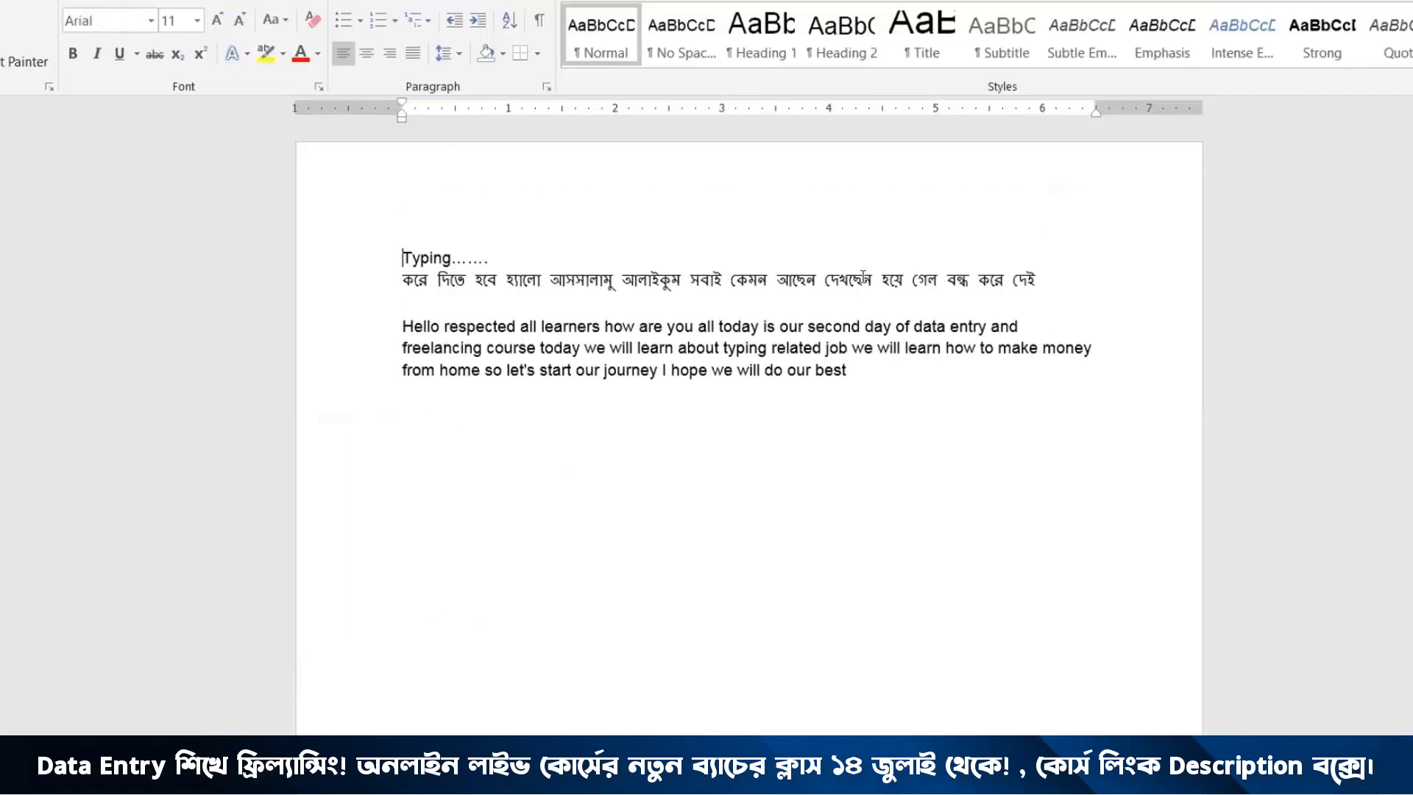
# Check that the English paragraph can be selected in Word, and close the file without saving changes.
pyautogui.tripleClick(847, 369)
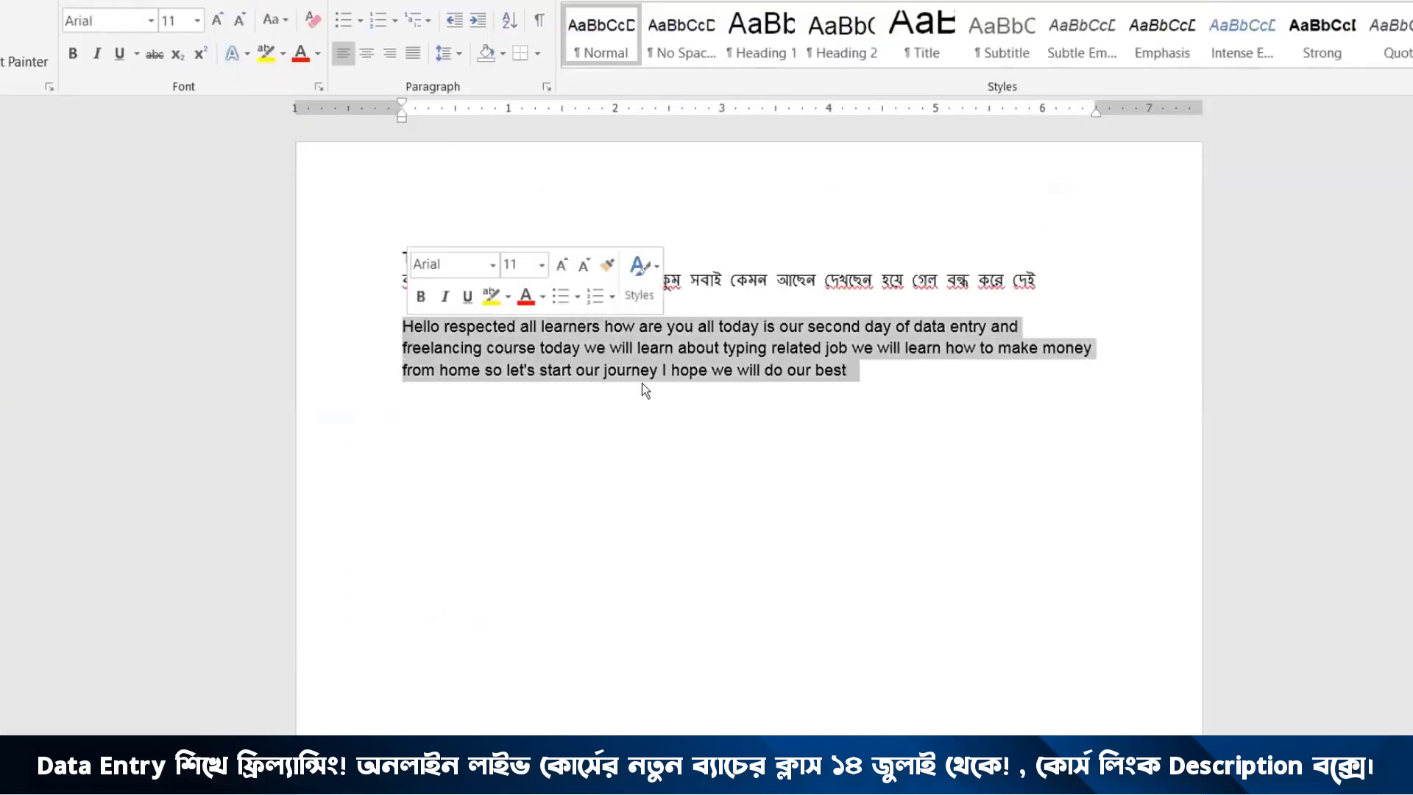
pyautogui.press('Right')
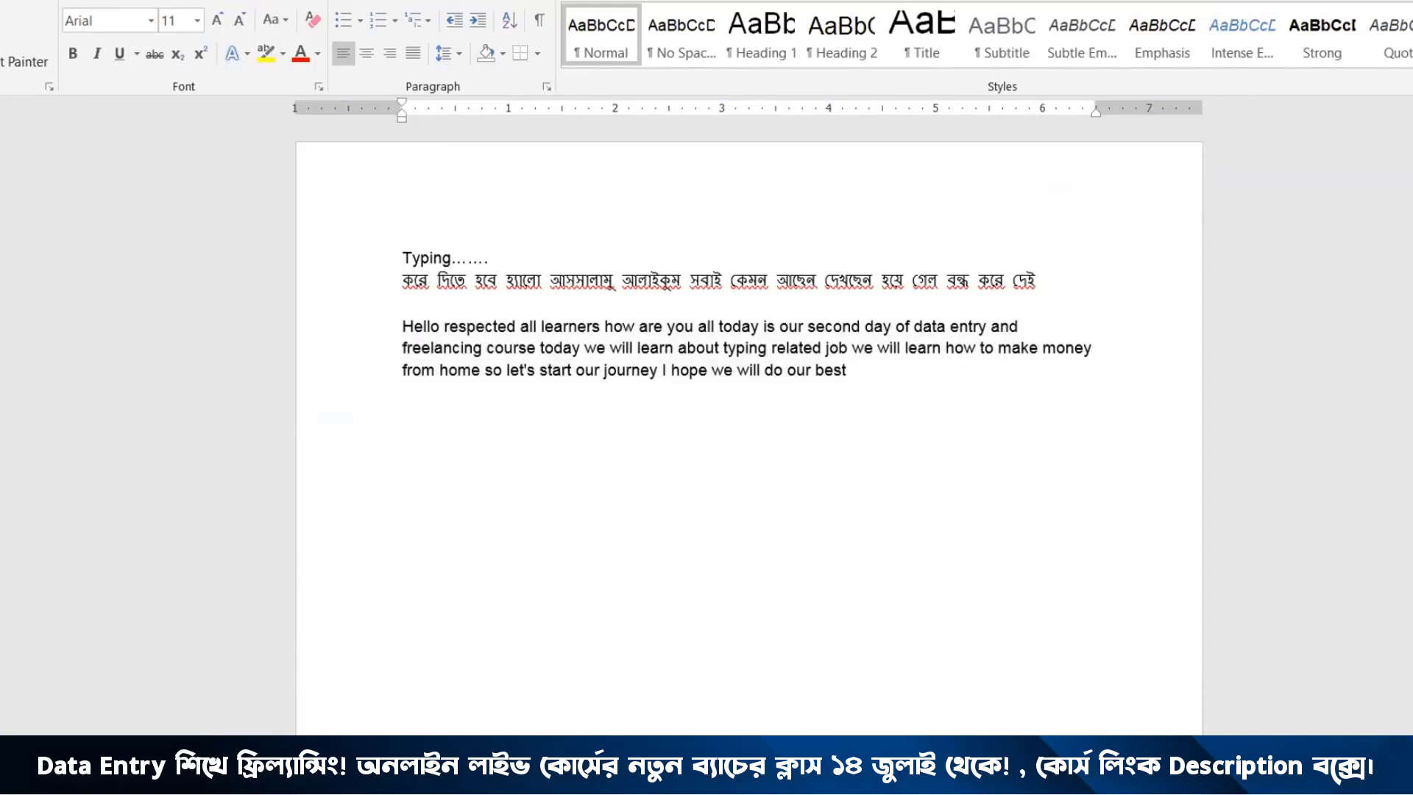
pyautogui.hotkey('alt', 'F4')
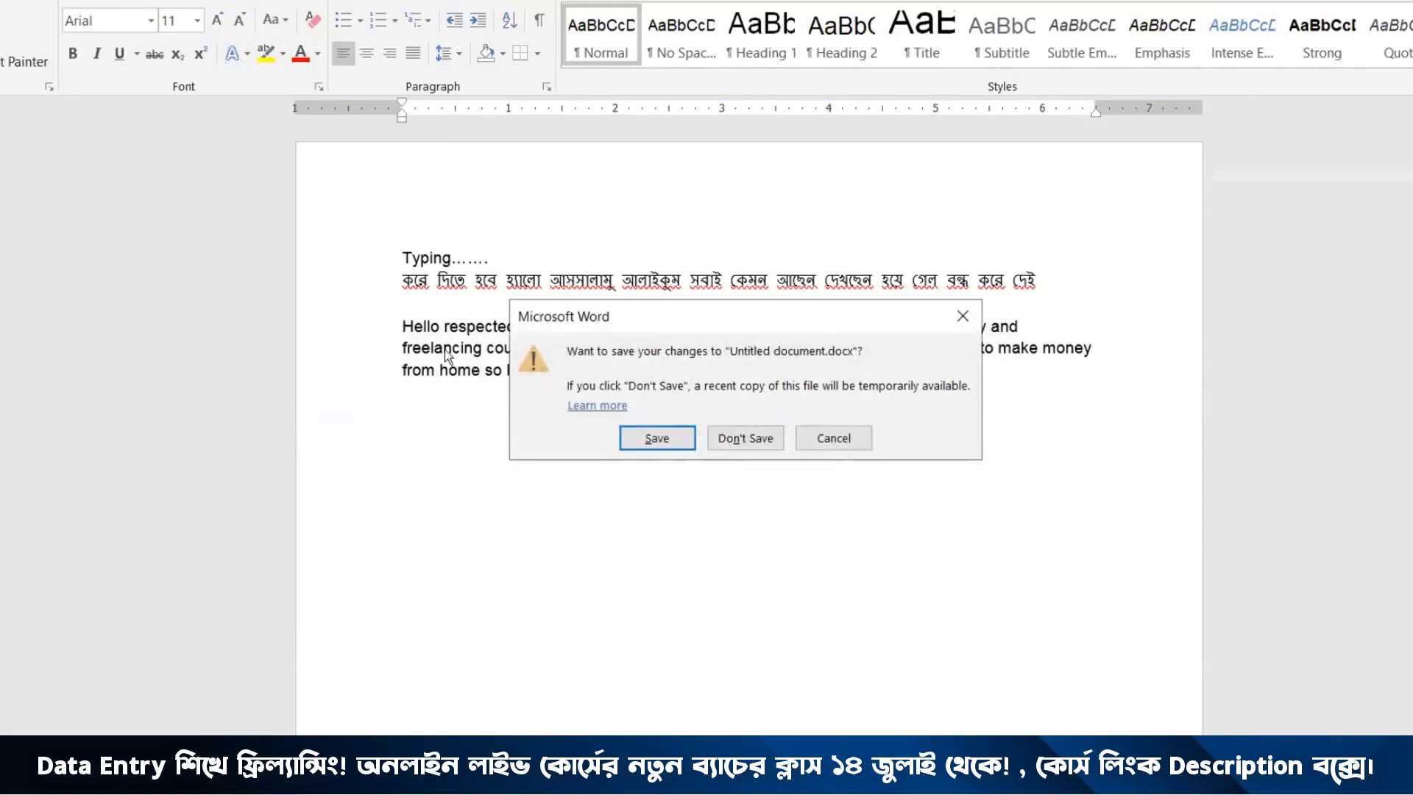
pyautogui.click(766, 439)
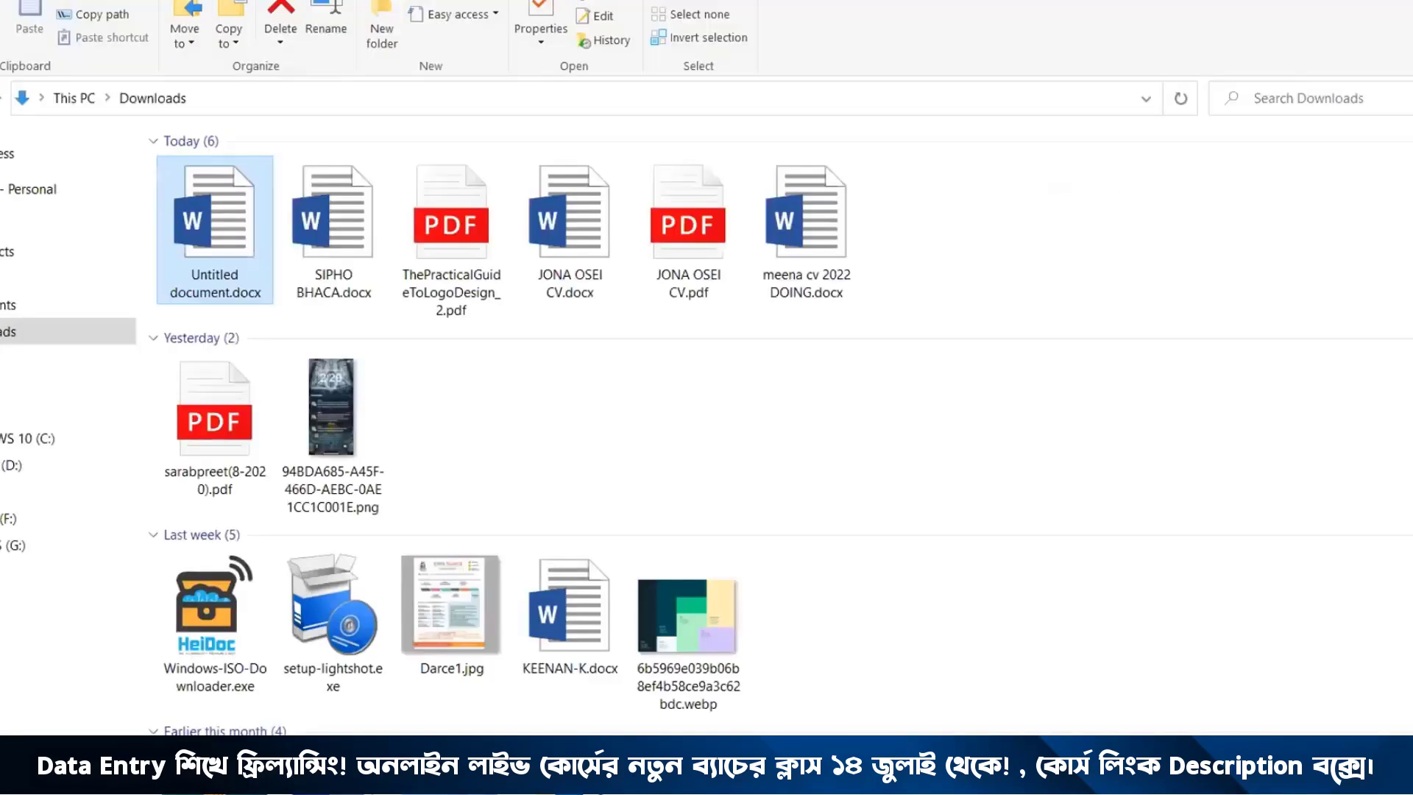
# Switch back to the Google Docs document, append "sdjkhnkjcnaidn" to the English paragraph, and add two line breaks after it.
pyautogui.hotkey('alt', 'Tab')
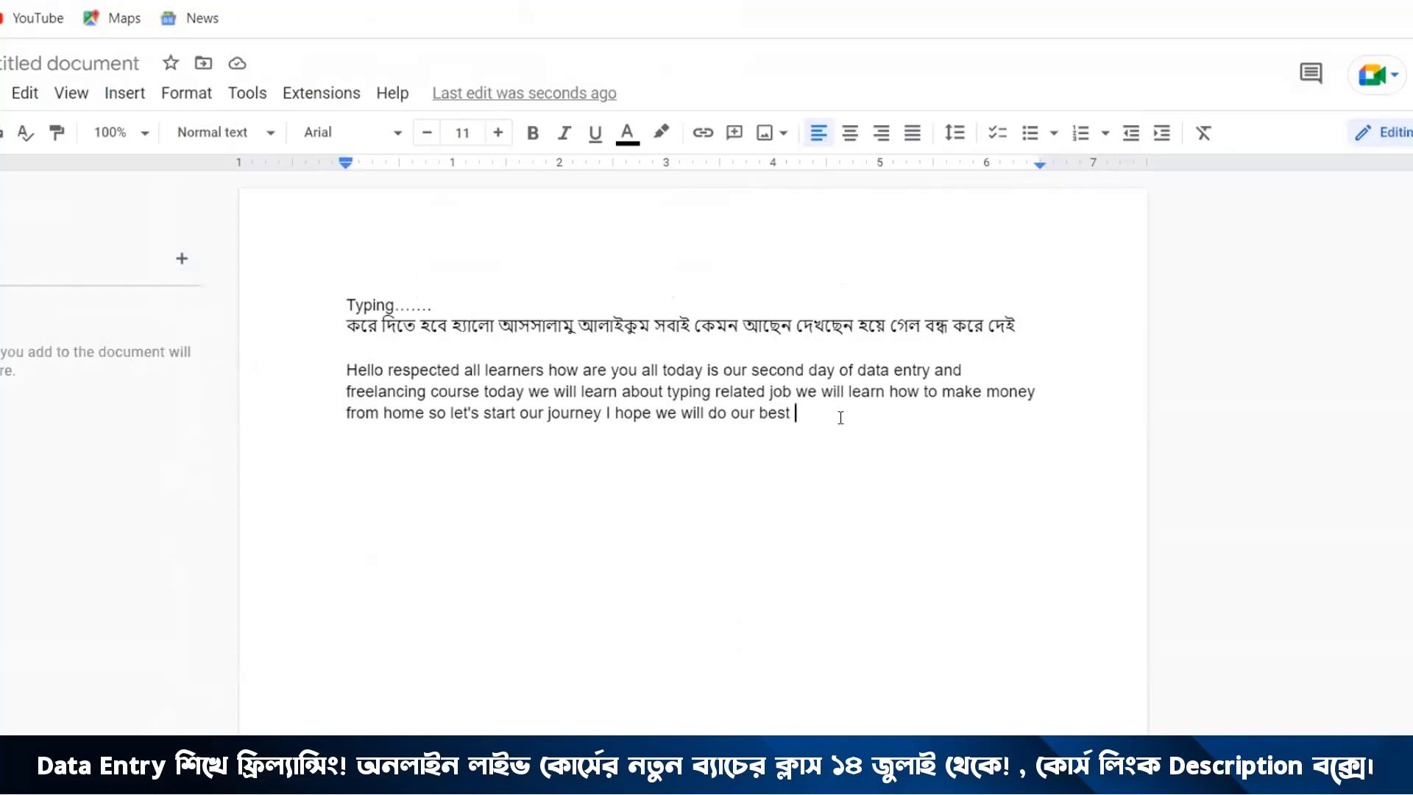
pyautogui.write('sdjkhnkjcnaidn')
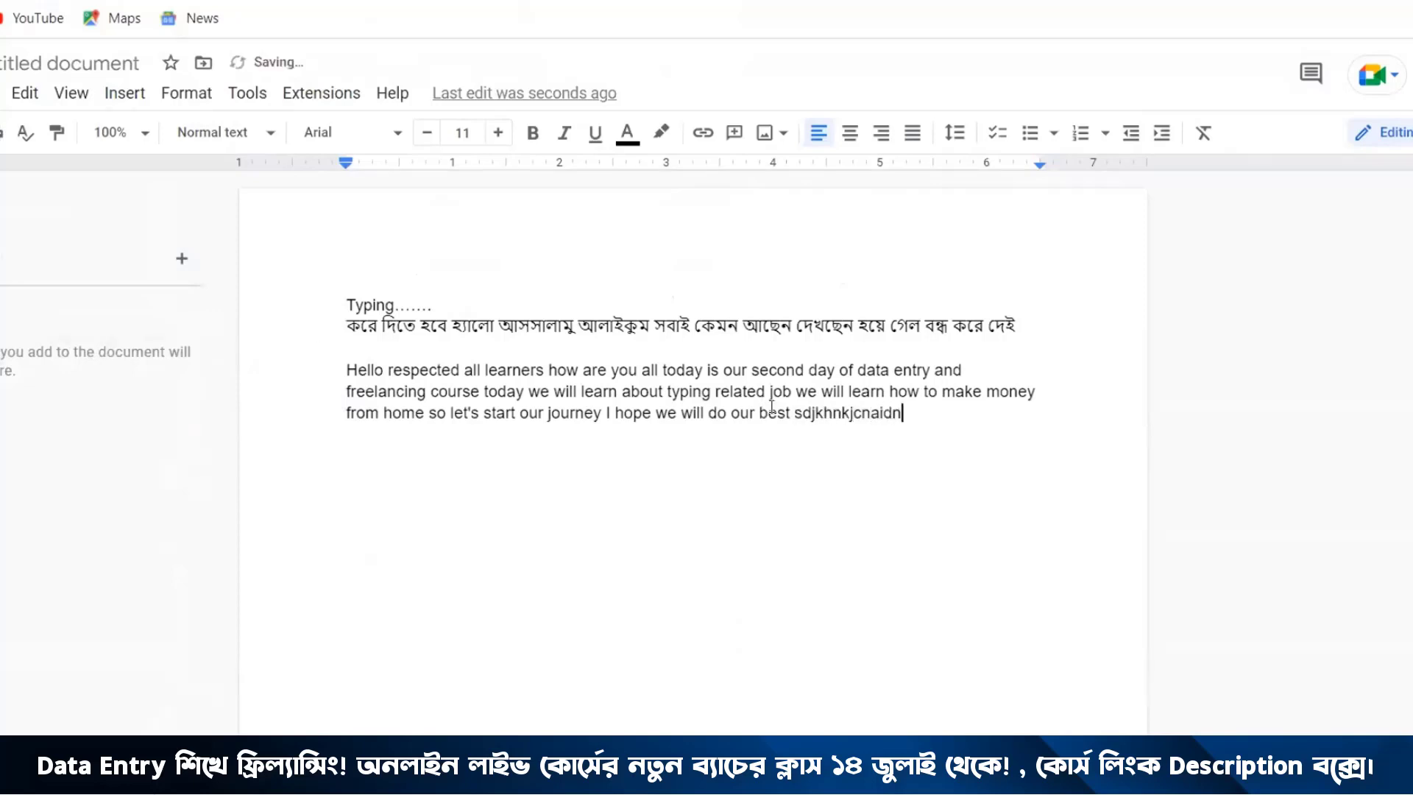
pyautogui.press('Return')
pyautogui.press('Return')
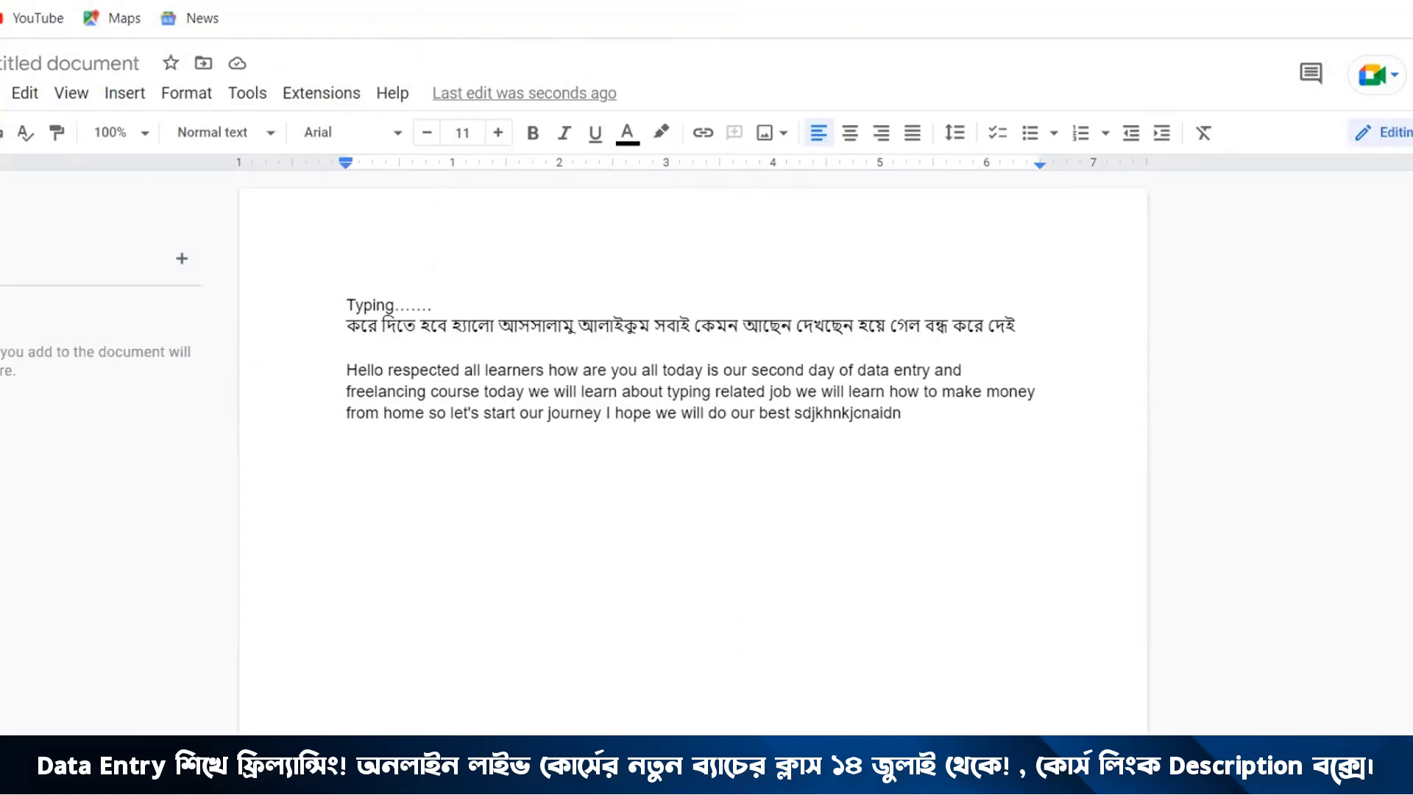
# Open a new browser tab and begin entering a search or address starting with "di".
pyautogui.hotkey('ctrl', 't')
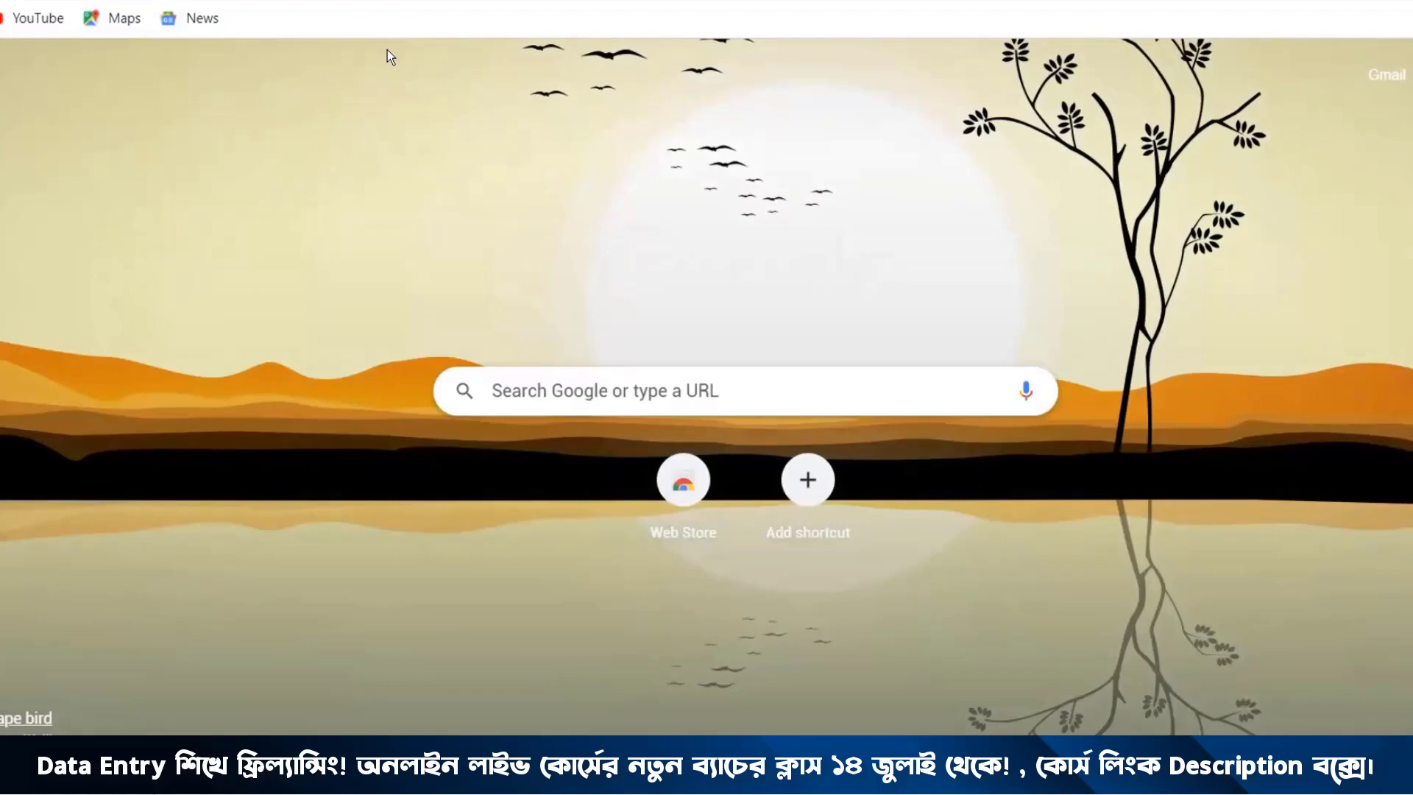
pyautogui.write('di')
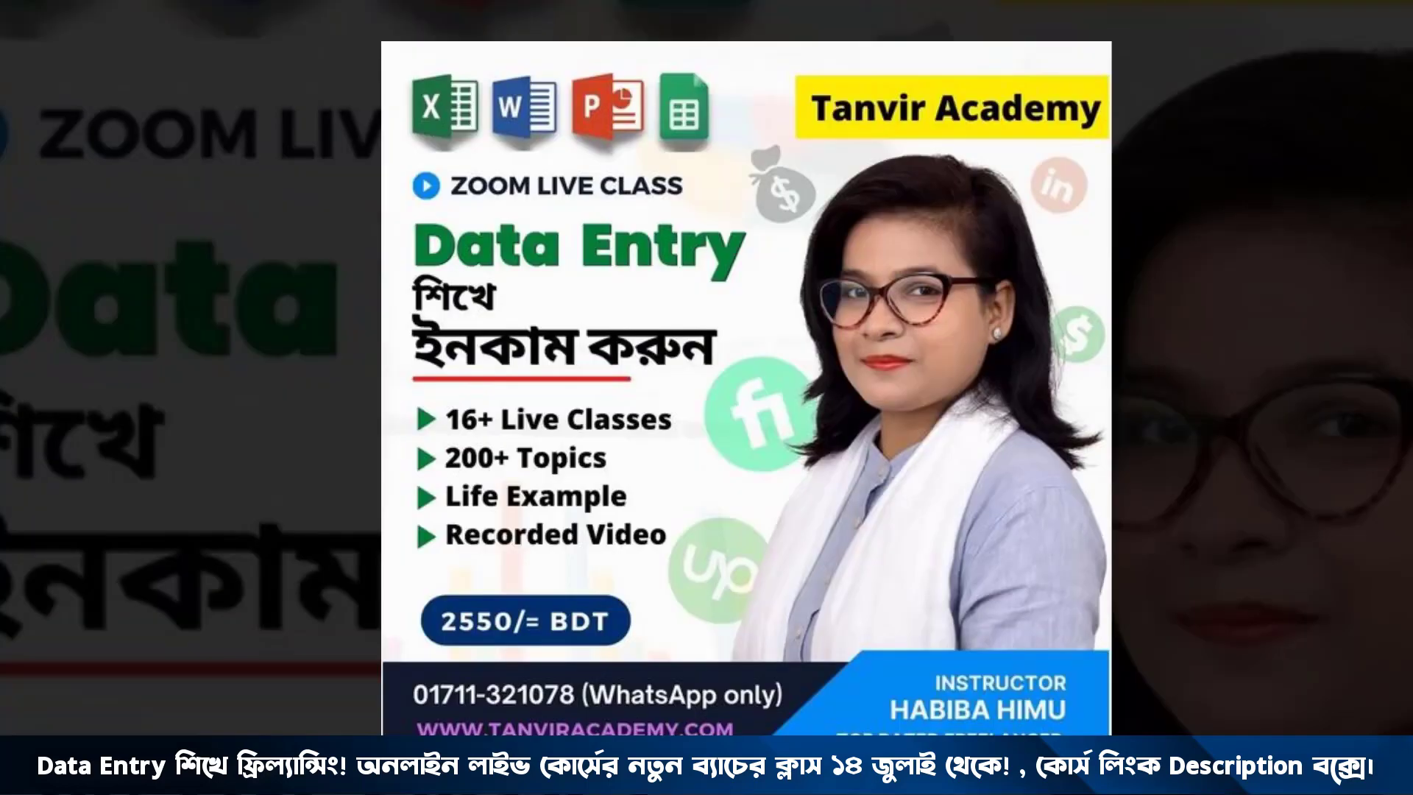